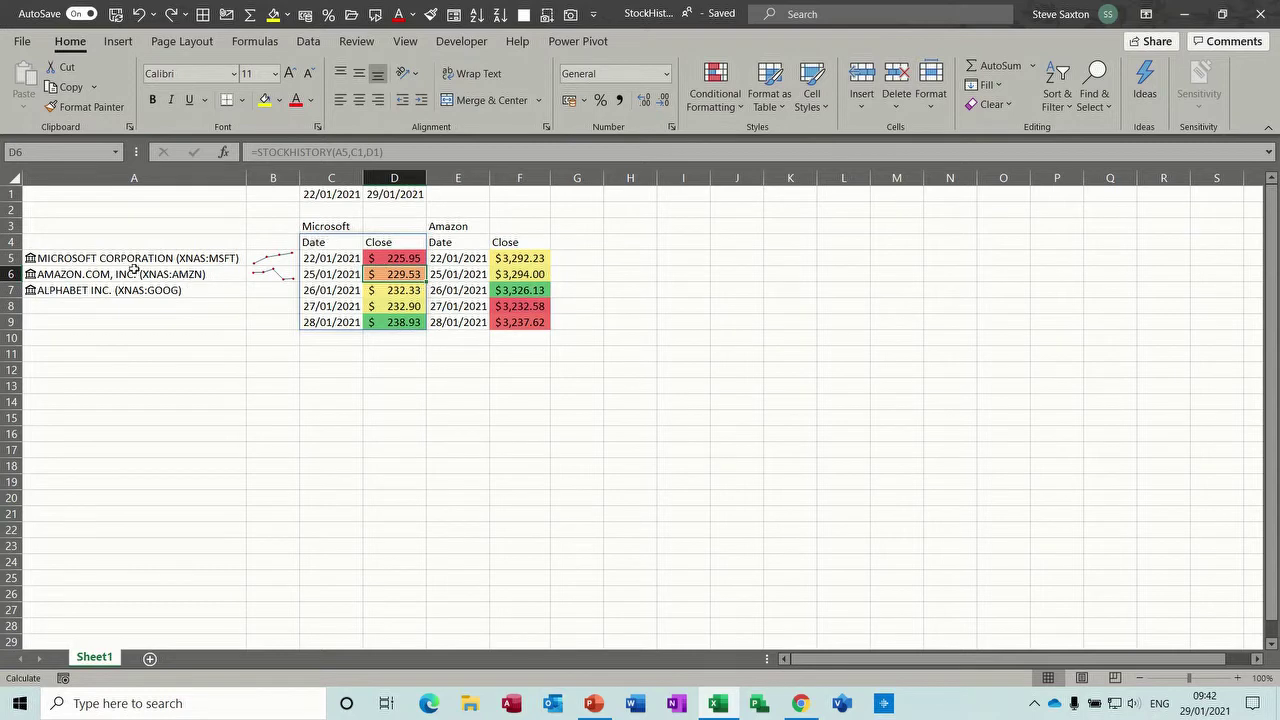
Examine the stock names in A5:A7 and the Microsoft and Amazon sparklines in B5:B6
{"action": "left_click", "coordinate": [75, 258]}
{"action": "left_click", "coordinate": [133, 274]}
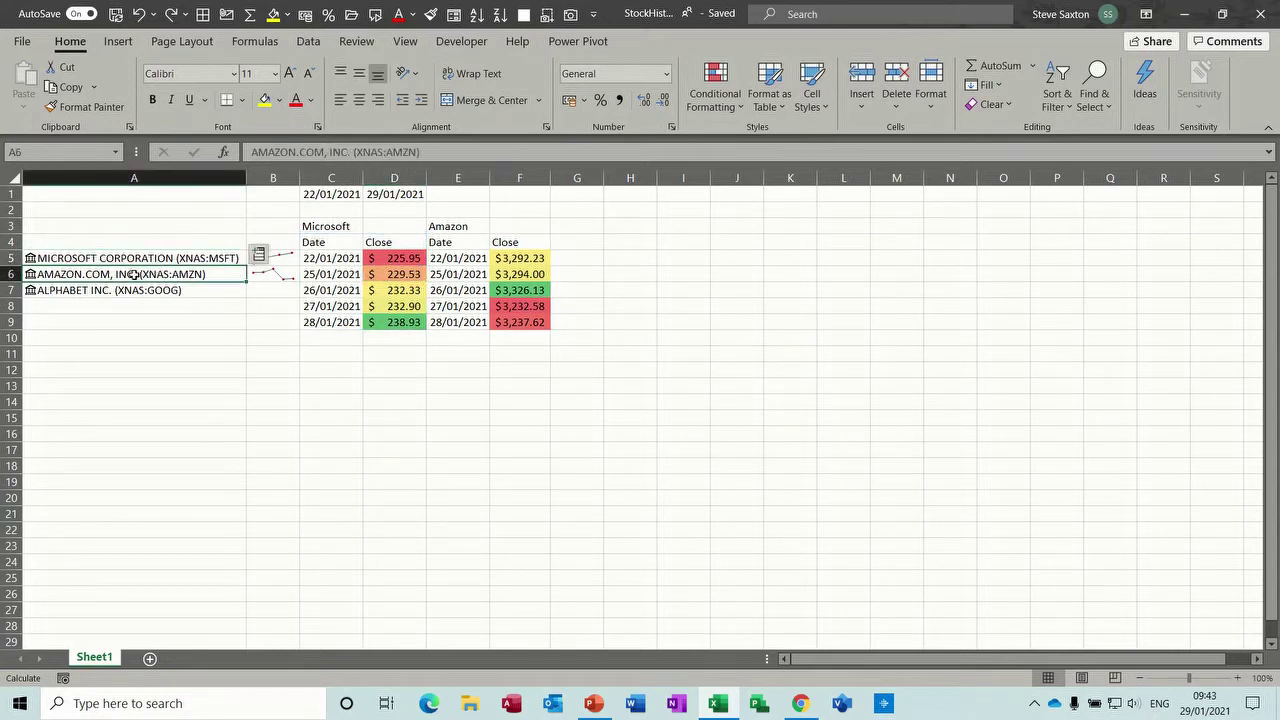
{"action": "left_click", "coordinate": [123, 289]}
{"action": "left_click", "coordinate": [60, 262]}
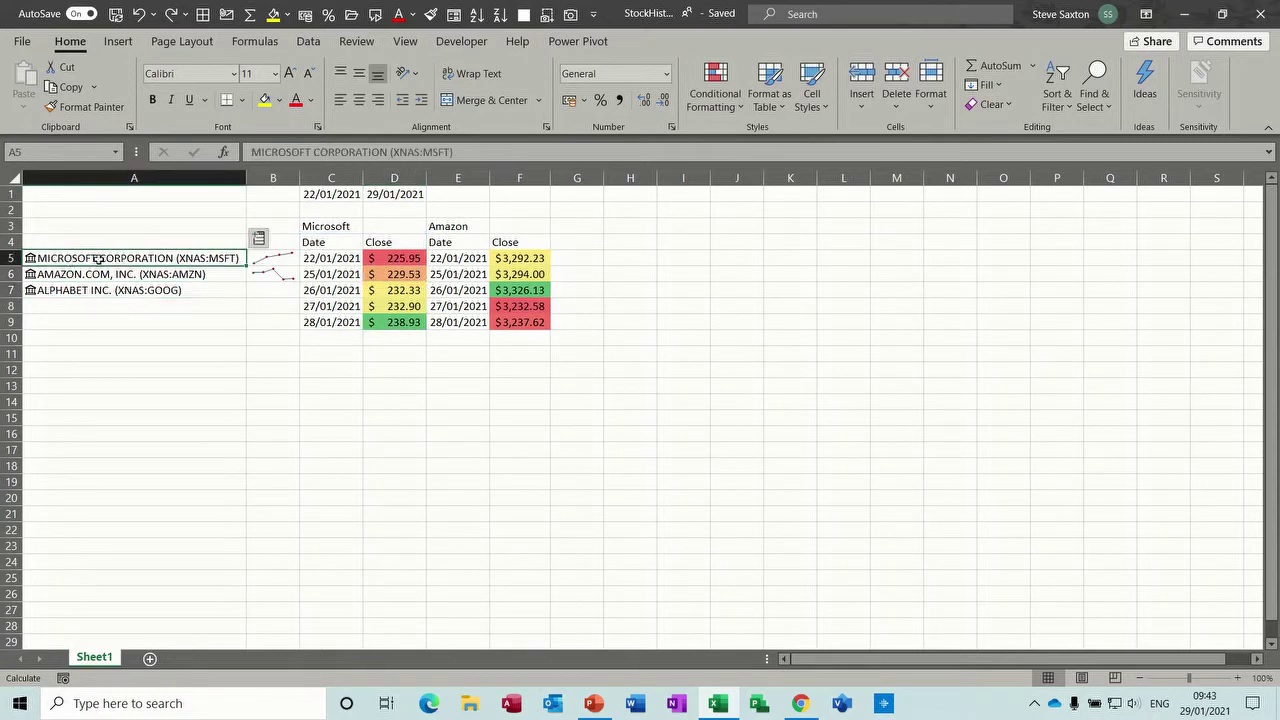
{"action": "left_click", "coordinate": [90, 275]}
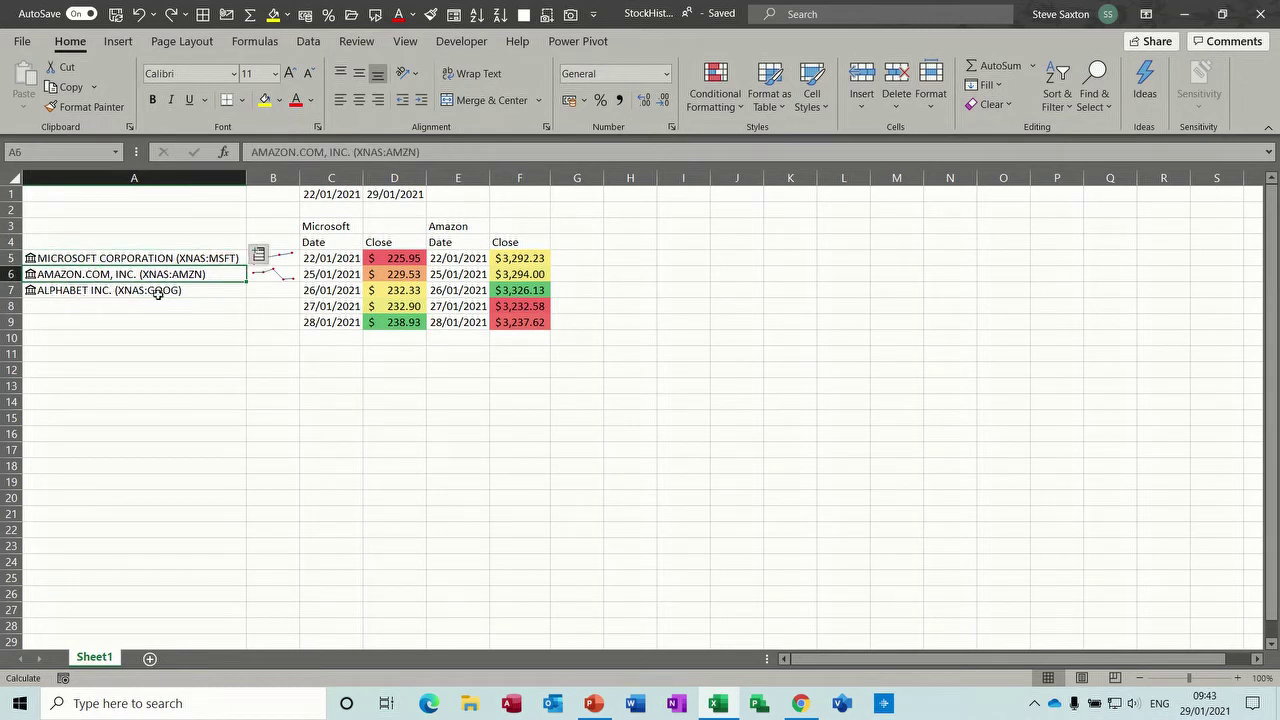
{"action": "left_click", "coordinate": [158, 292]}
{"action": "left_click", "coordinate": [157, 262]}
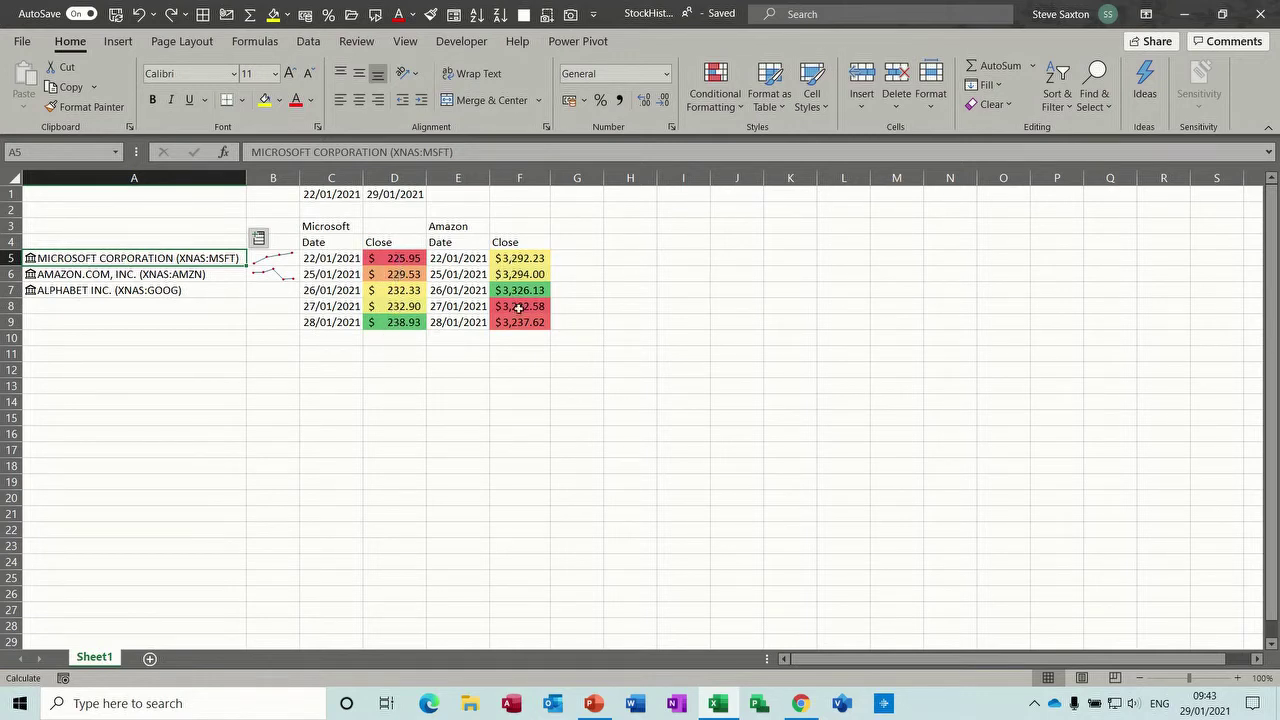
{"action": "left_click", "coordinate": [268, 256]}
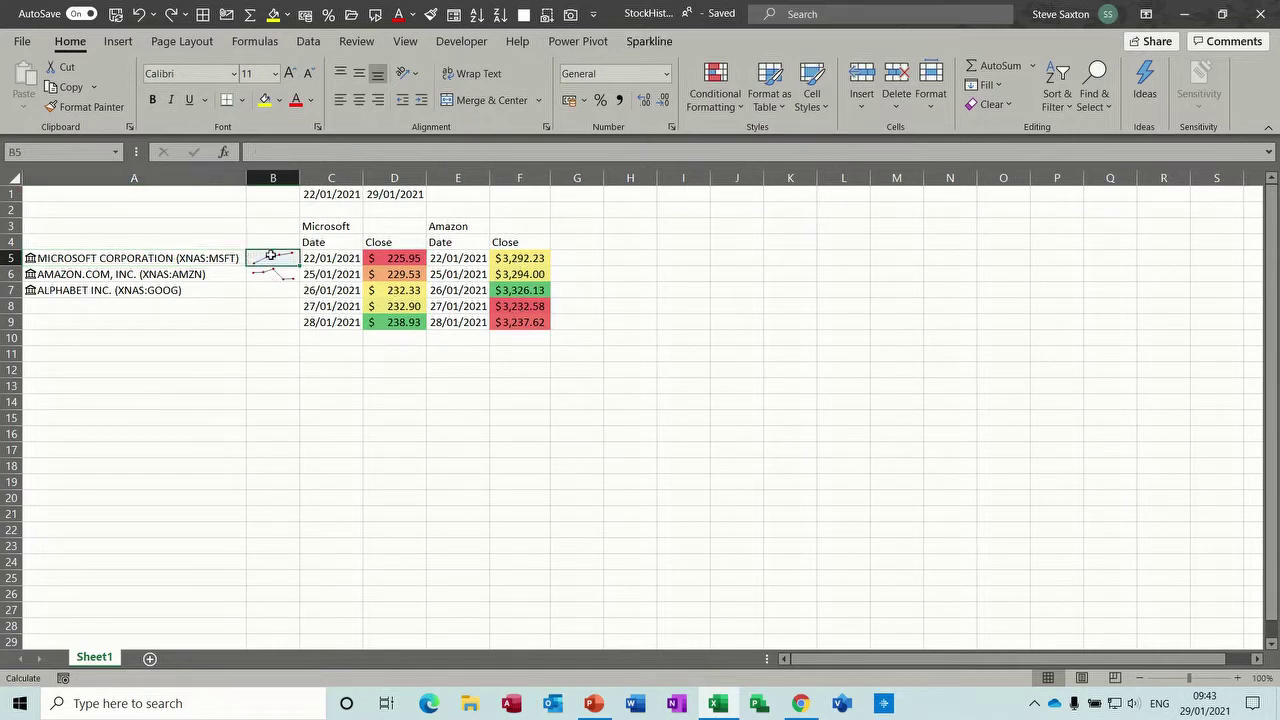
{"action": "left_click", "coordinate": [264, 272]}
{"action": "left_click", "coordinate": [271, 257]}
{"action": "left_click", "coordinate": [270, 270]}
{"action": "left_click", "coordinate": [268, 257]}
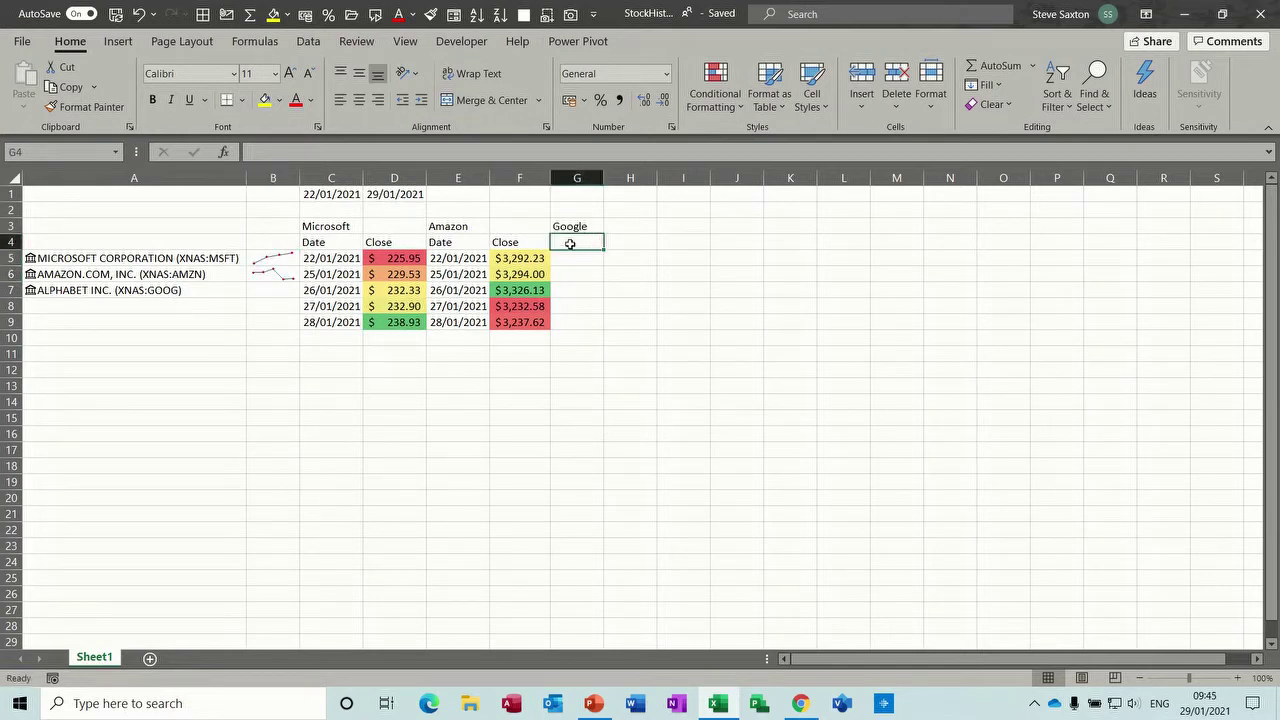
Enter =STOCKHISTORY(A7,C1,D1,0,1) in G4 to pull Alphabet's daily price history with headers
{"action": "type", "text": "=st"}
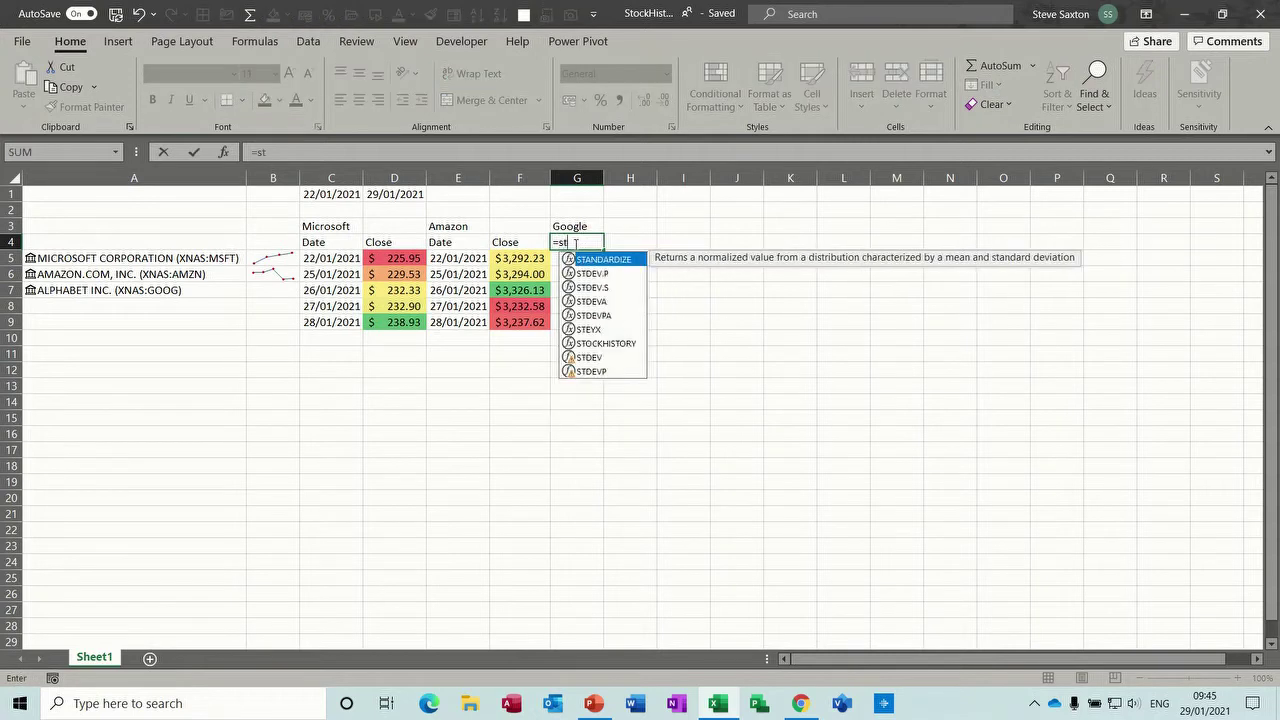
{"action": "type", "text": "ock"}
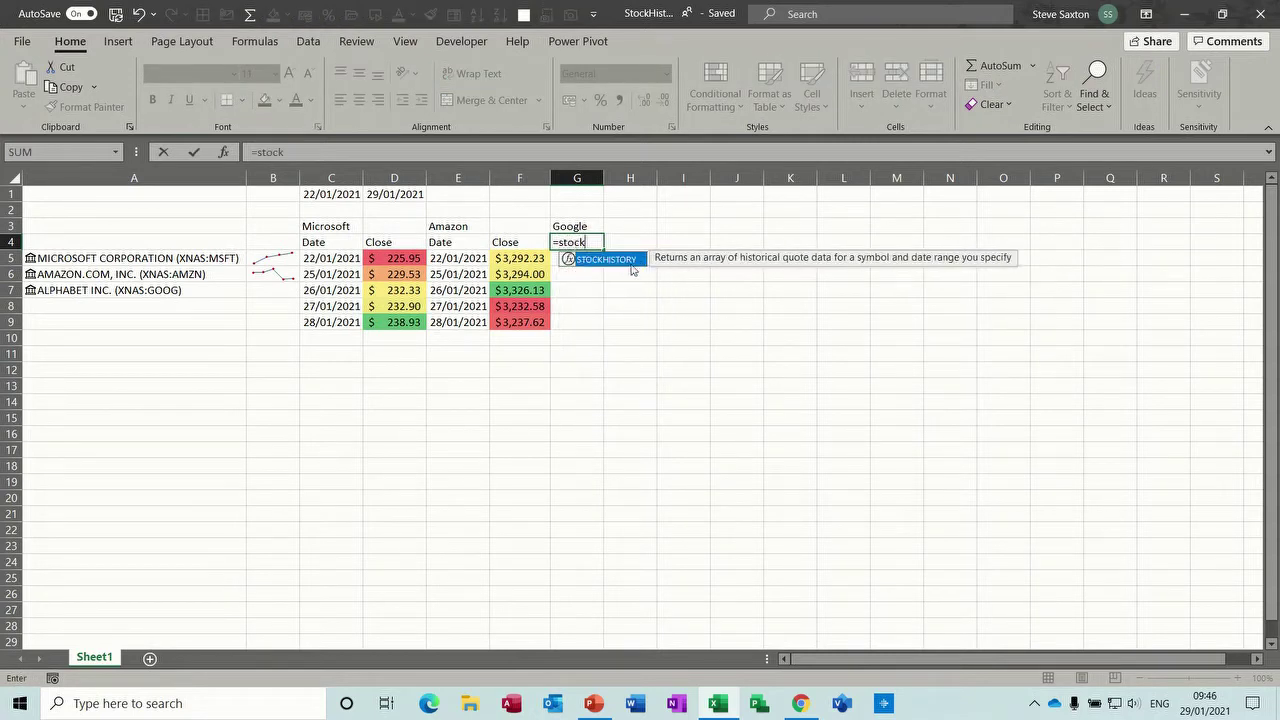
{"action": "double_click", "coordinate": [618, 262]}
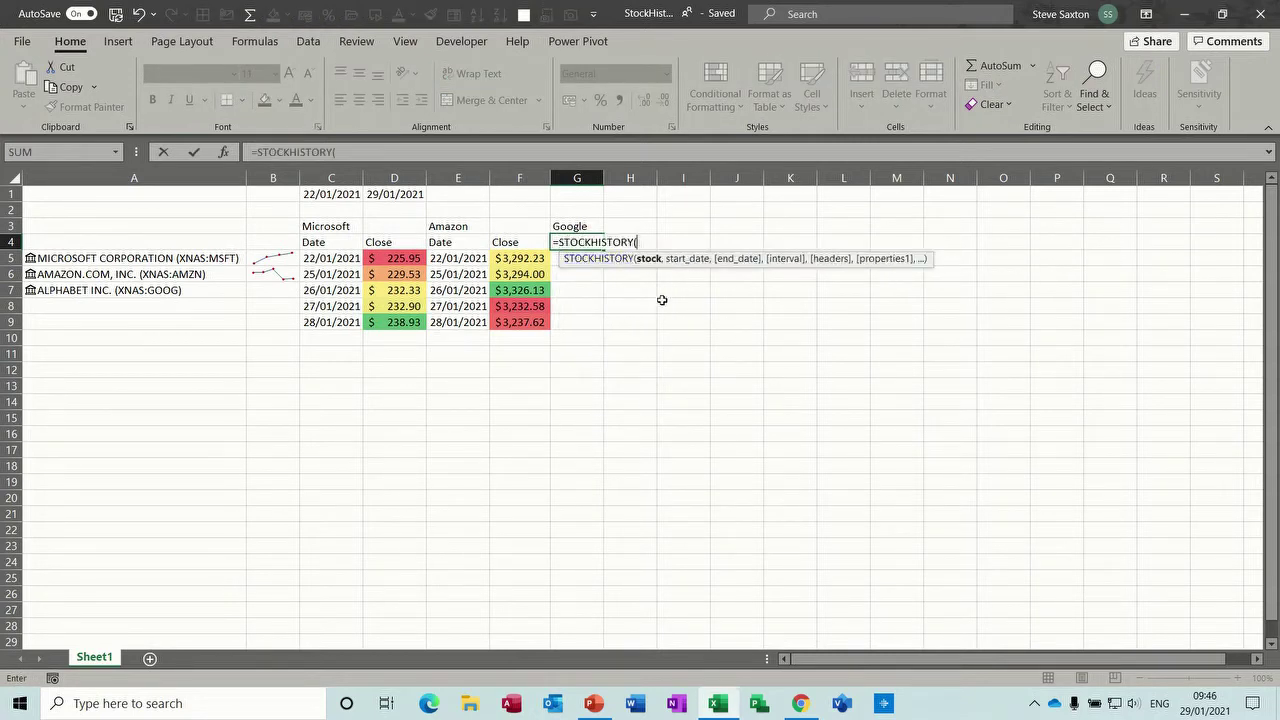
{"action": "left_click", "coordinate": [122, 291]}
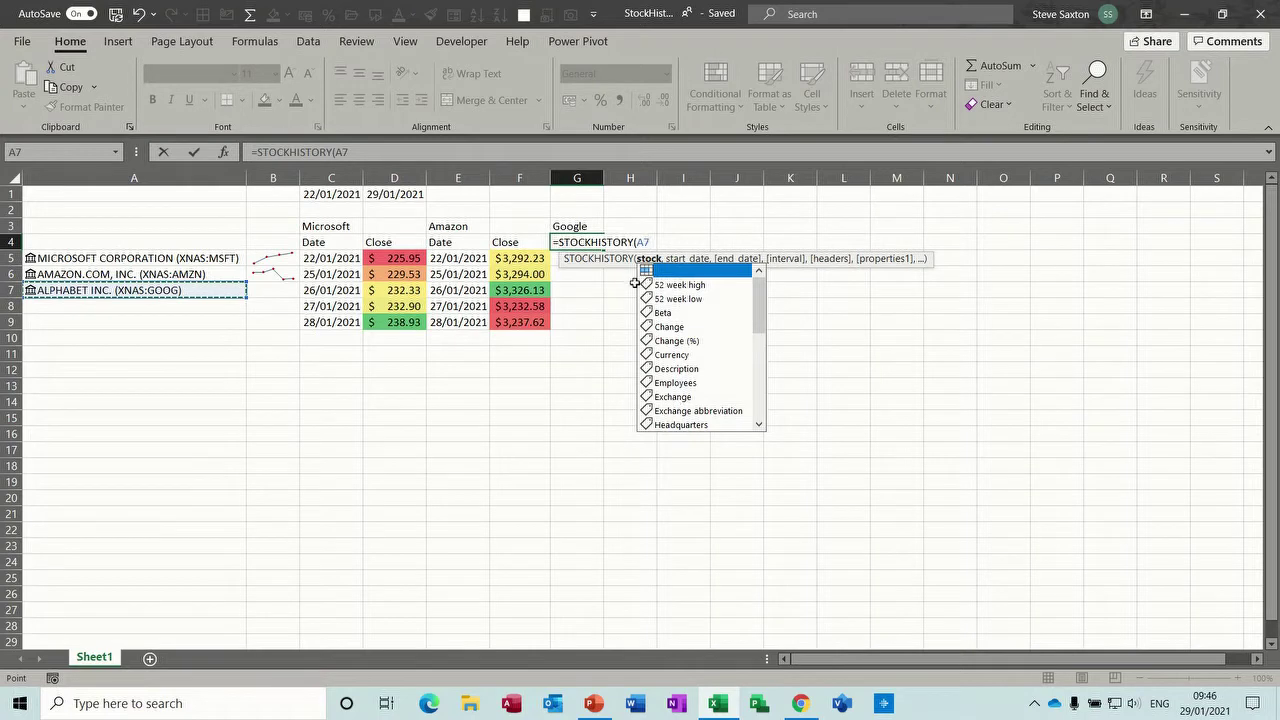
{"action": "type", "text": ","}
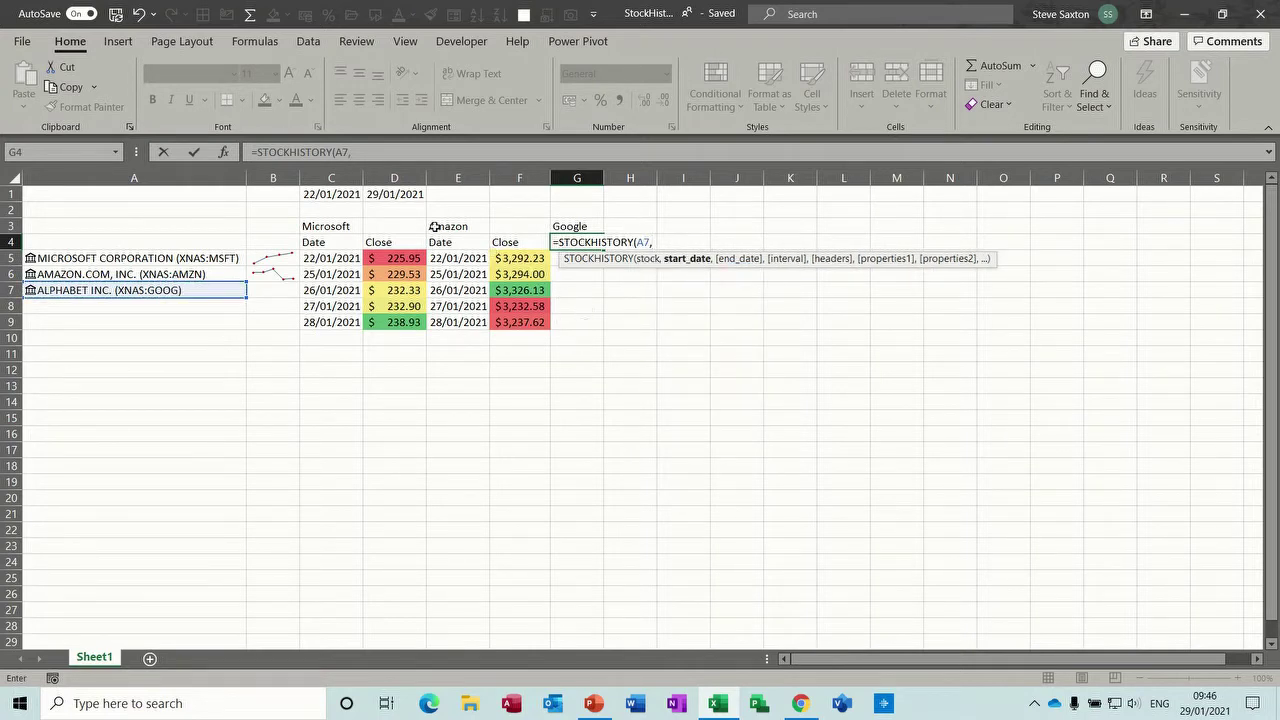
{"action": "left_click", "coordinate": [333, 194]}
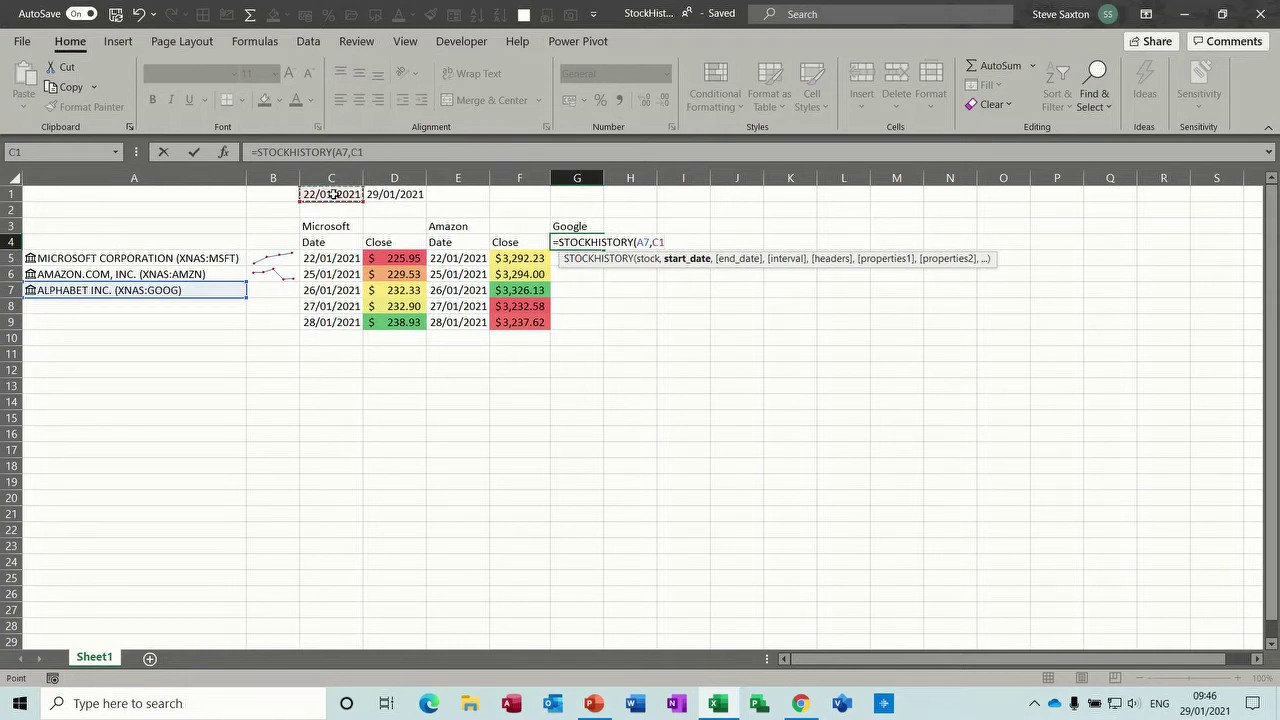
{"action": "type", "text": ","}
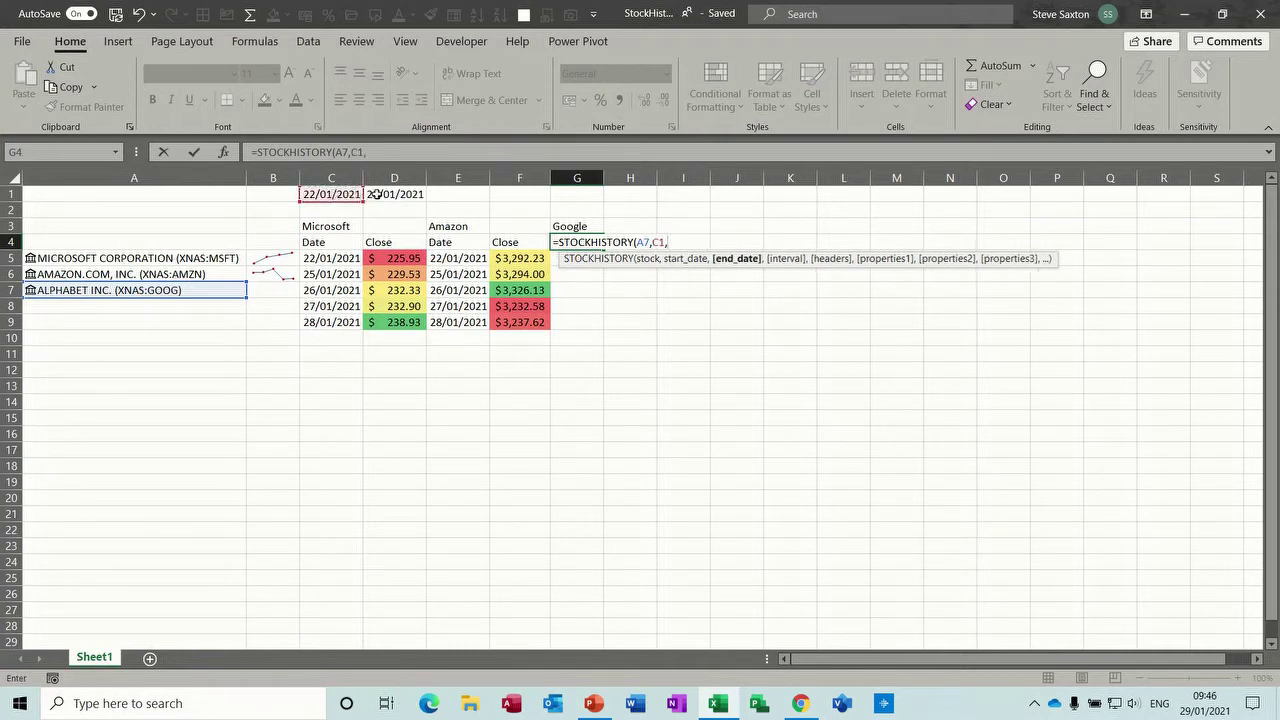
{"action": "left_click", "coordinate": [396, 194]}
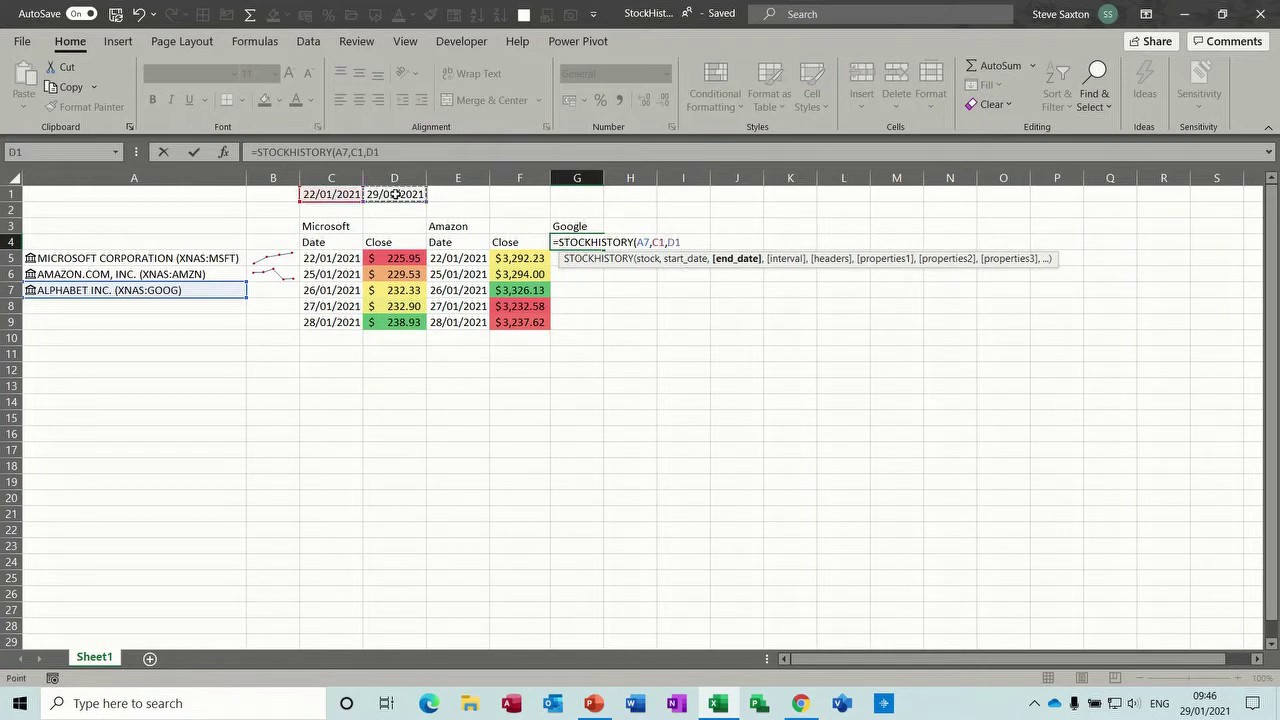
{"action": "type", "text": ","}
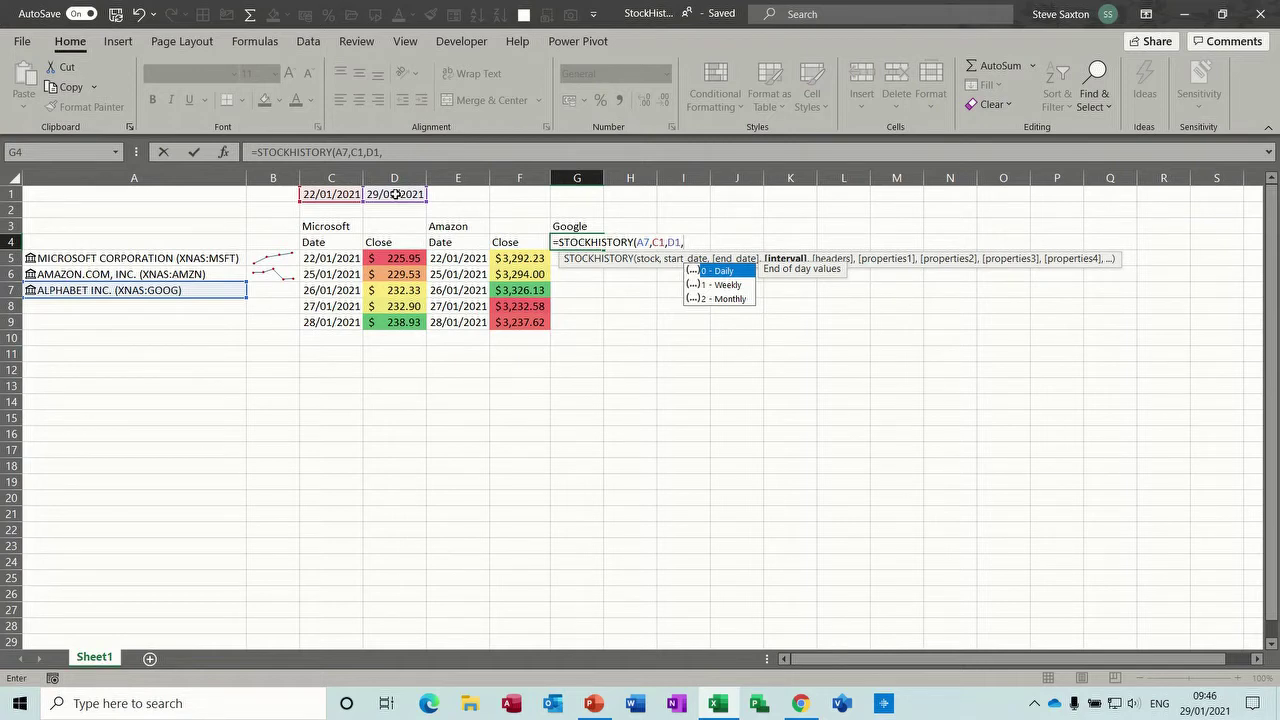
{"action": "type", "text": ","}
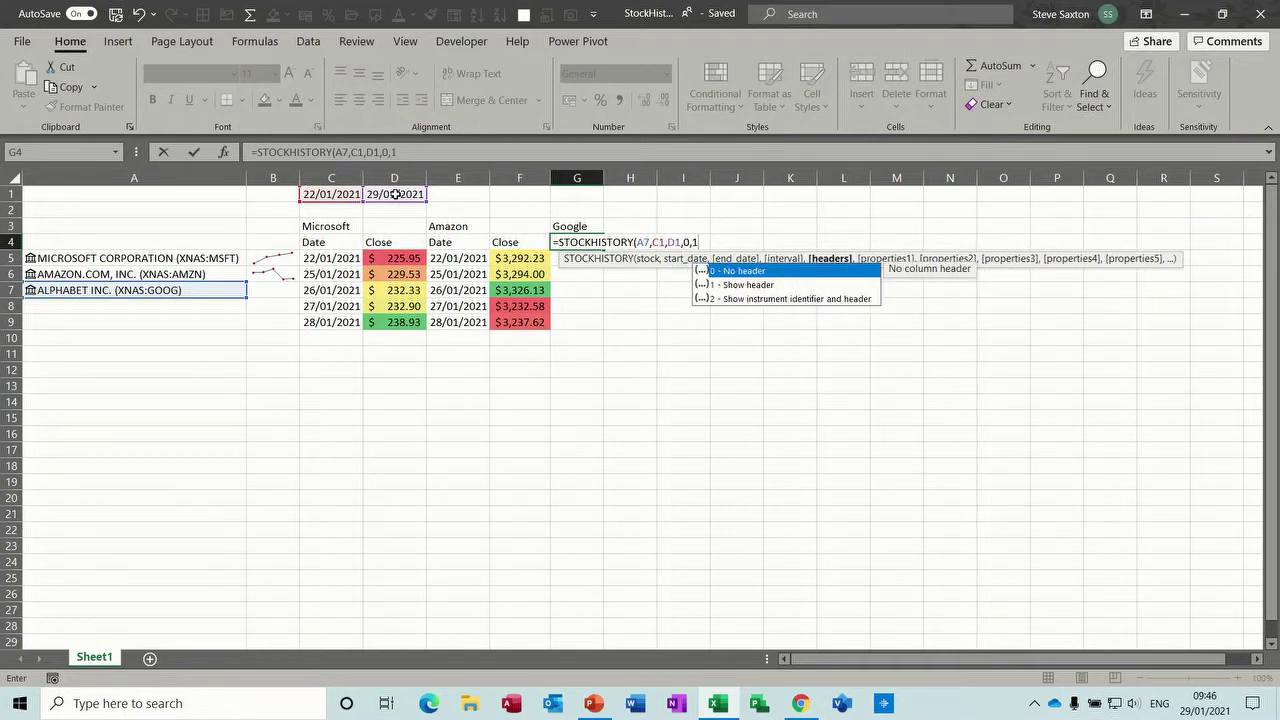
{"action": "type", "text": "1)"}
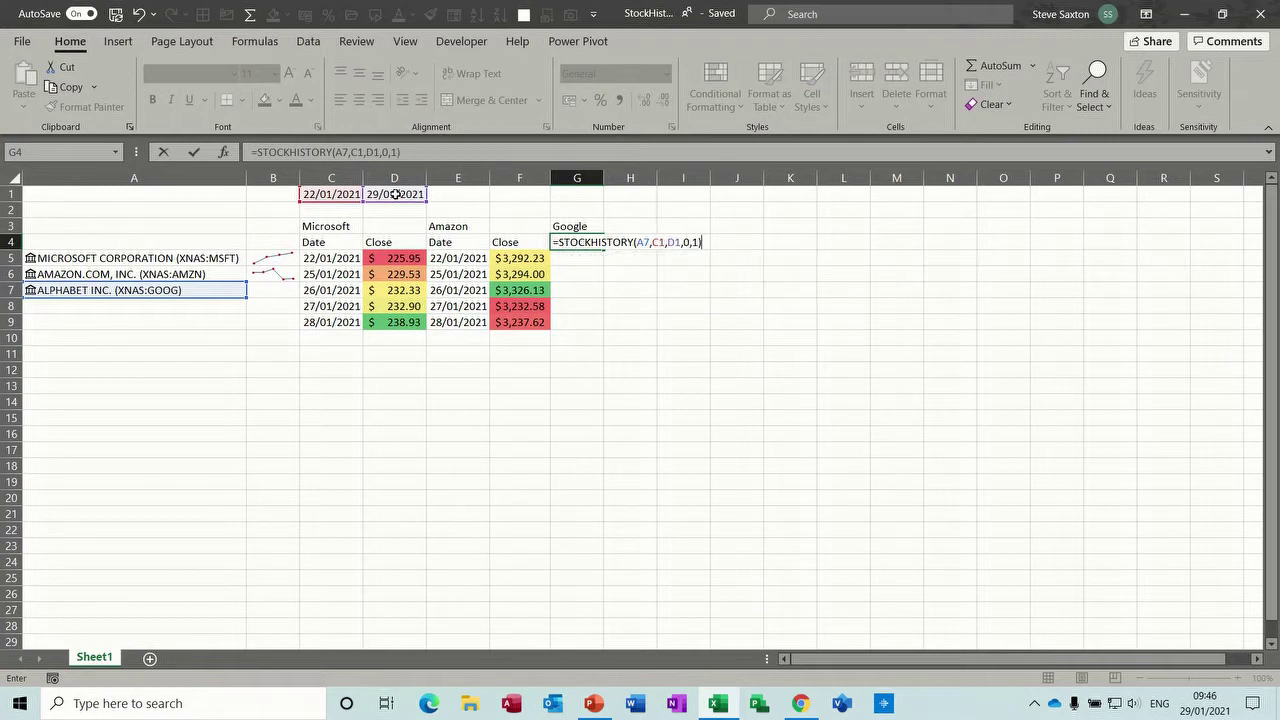
{"action": "left_click", "coordinate": [194, 153]}
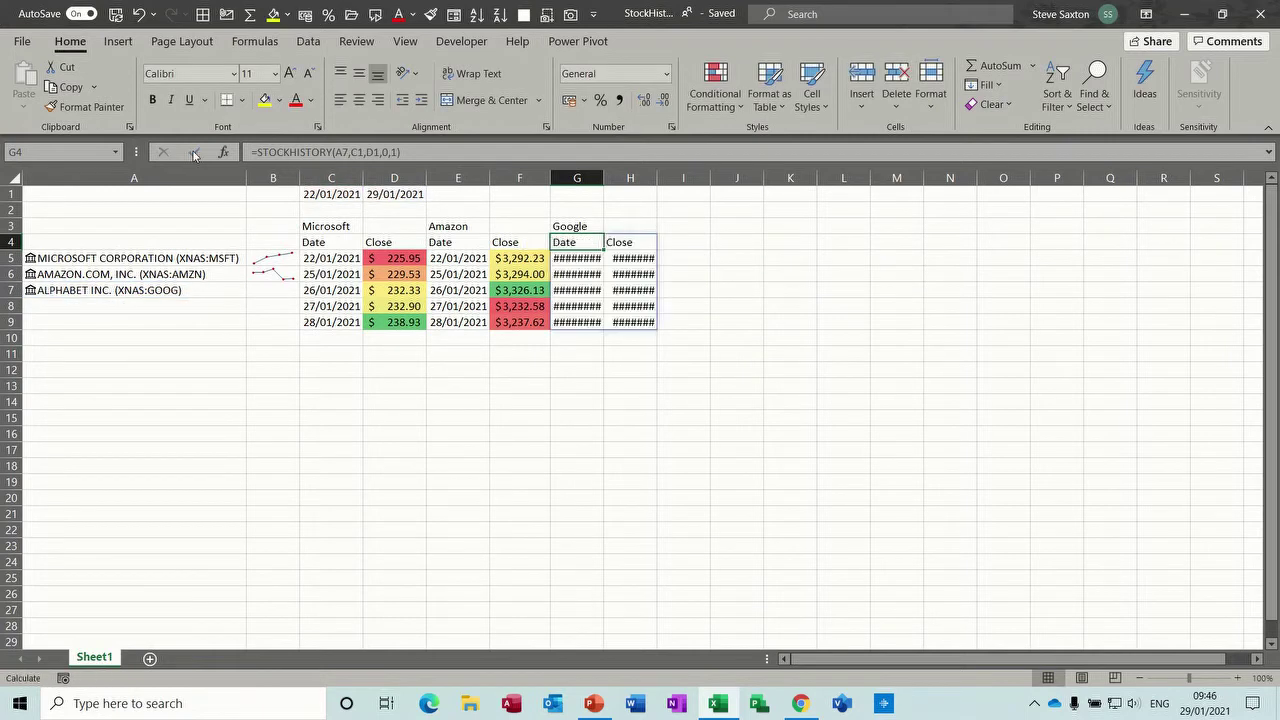
Autofit columns G and H and apply the green-yellow-red color scale to the Google closing prices in H5:H9
{"action": "double_click", "coordinate": [603, 178]}
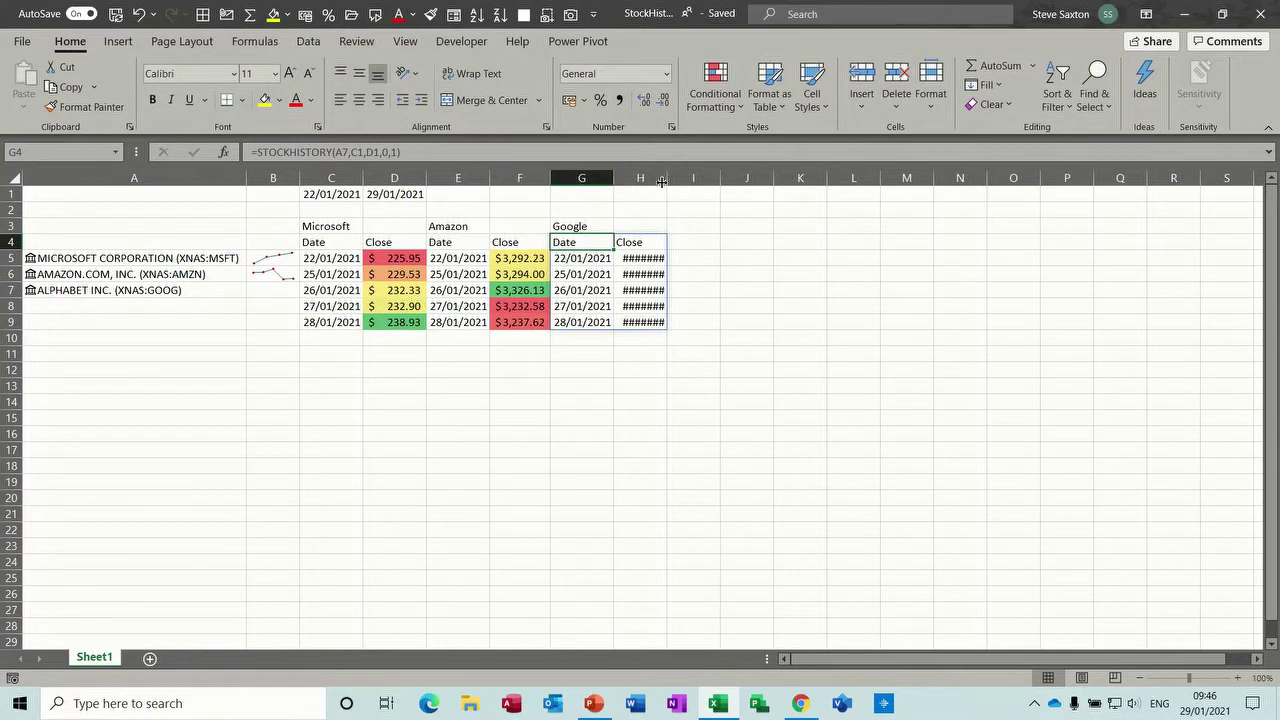
{"action": "double_click", "coordinate": [667, 178]}
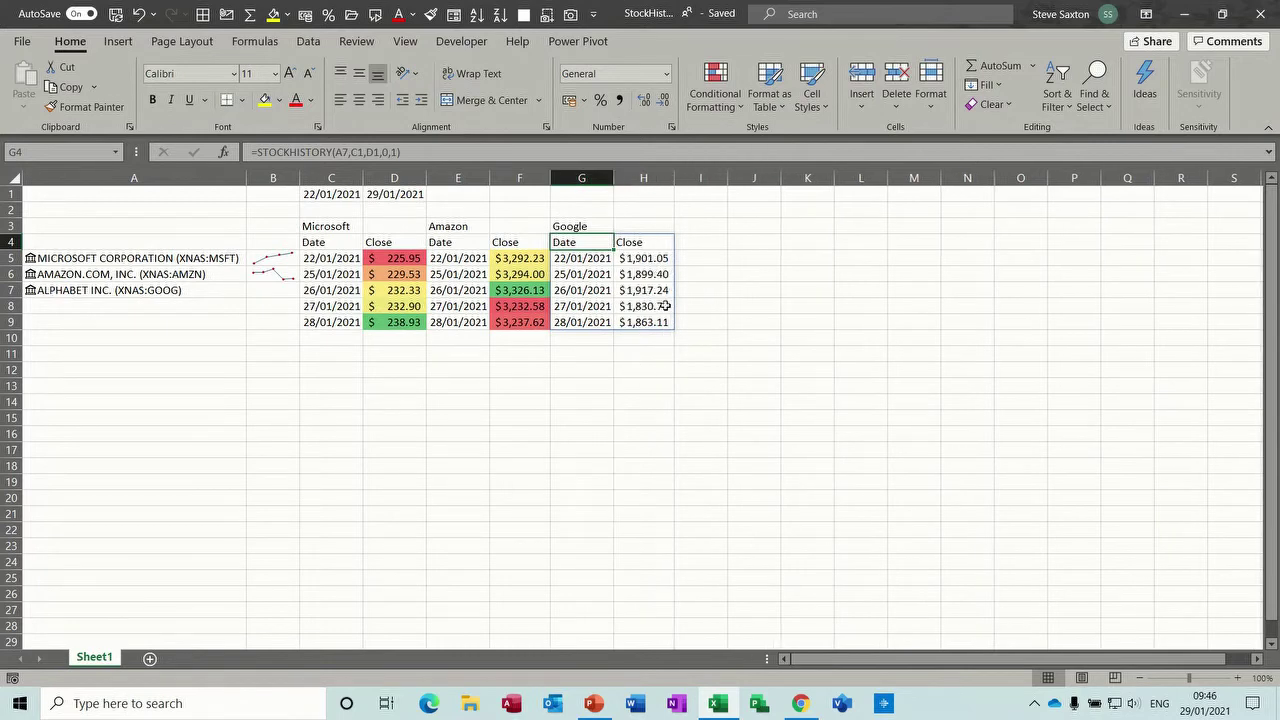
{"action": "left_click_drag", "start_coordinate": [645, 258], "coordinate": [645, 320]}
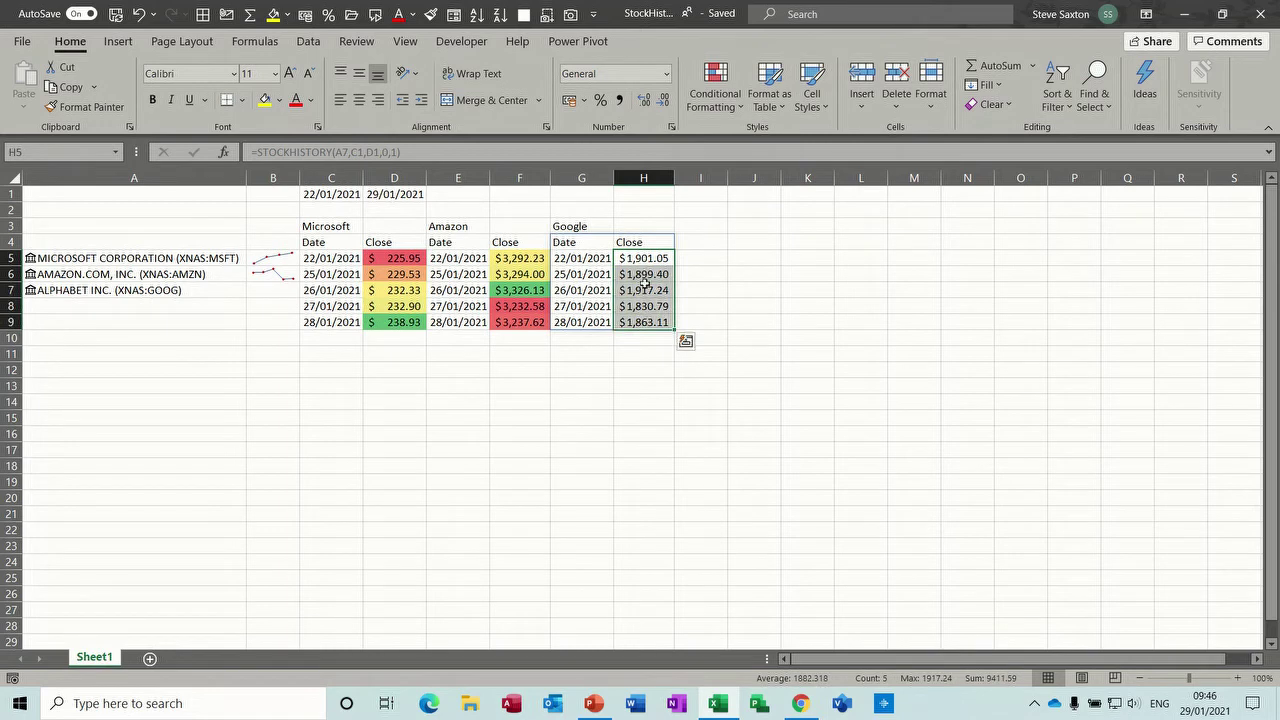
{"action": "left_click", "coordinate": [719, 110]}
{"action": "mouse_move", "coordinate": [790, 258]}
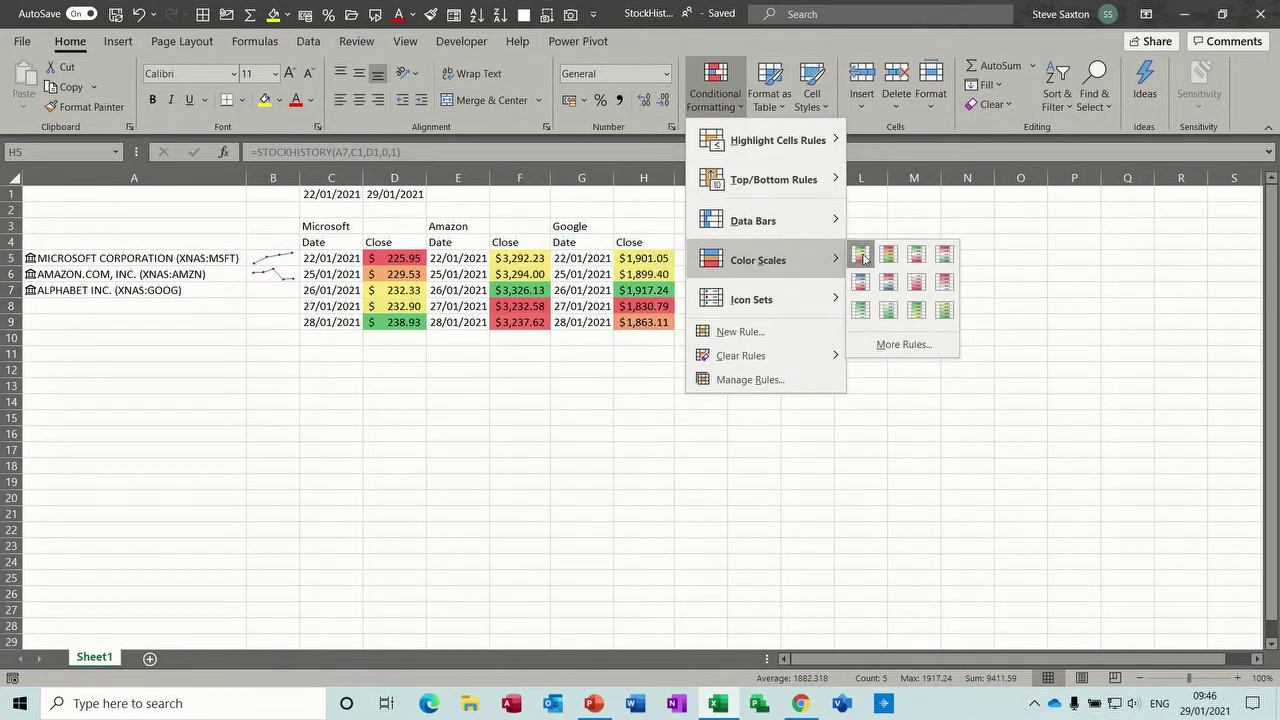
{"action": "left_click", "coordinate": [861, 256]}
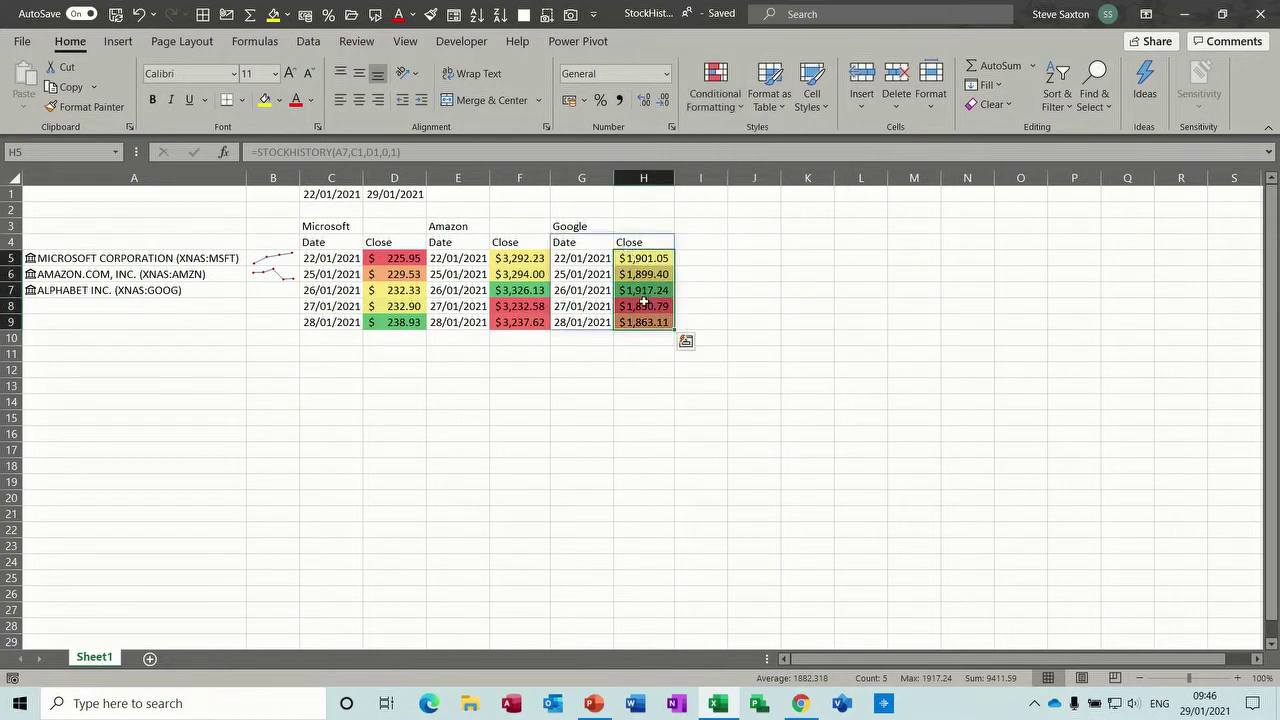
Insert a line sparkline in B7 based on the Google closing prices in H5:H9
{"action": "left_click", "coordinate": [279, 291]}
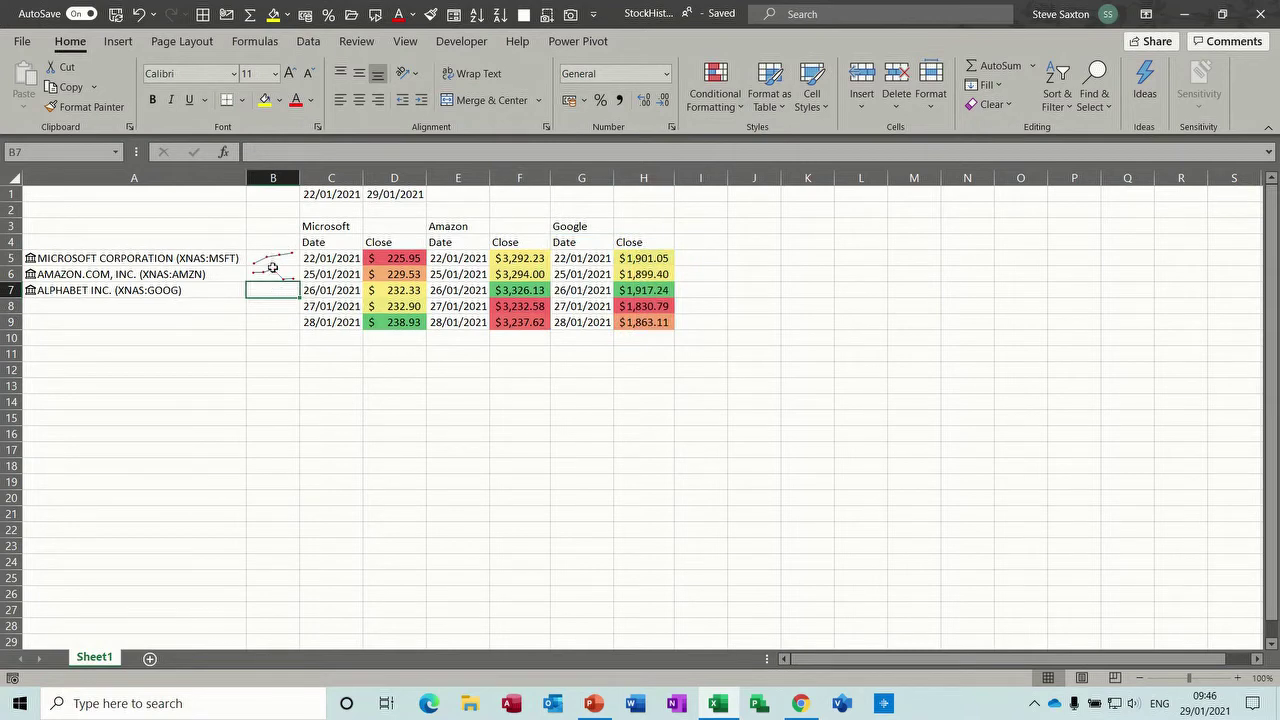
{"action": "left_click", "coordinate": [118, 42]}
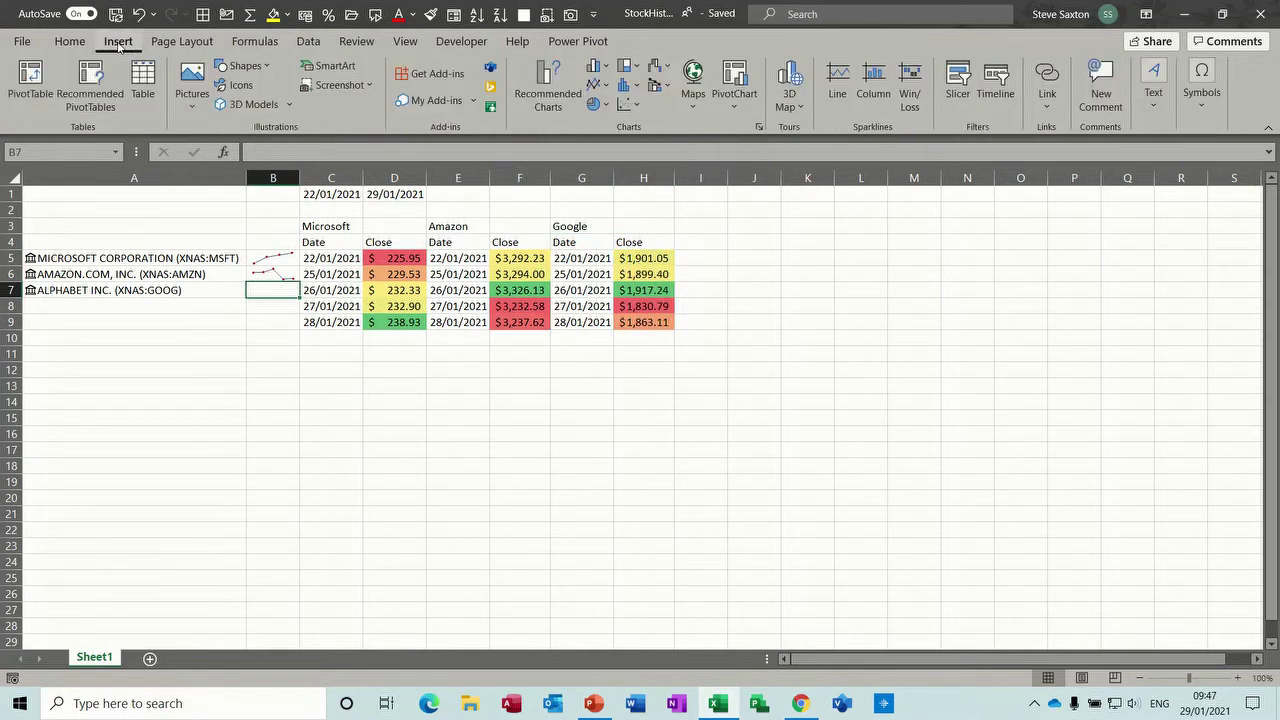
{"action": "left_click", "coordinate": [837, 84]}
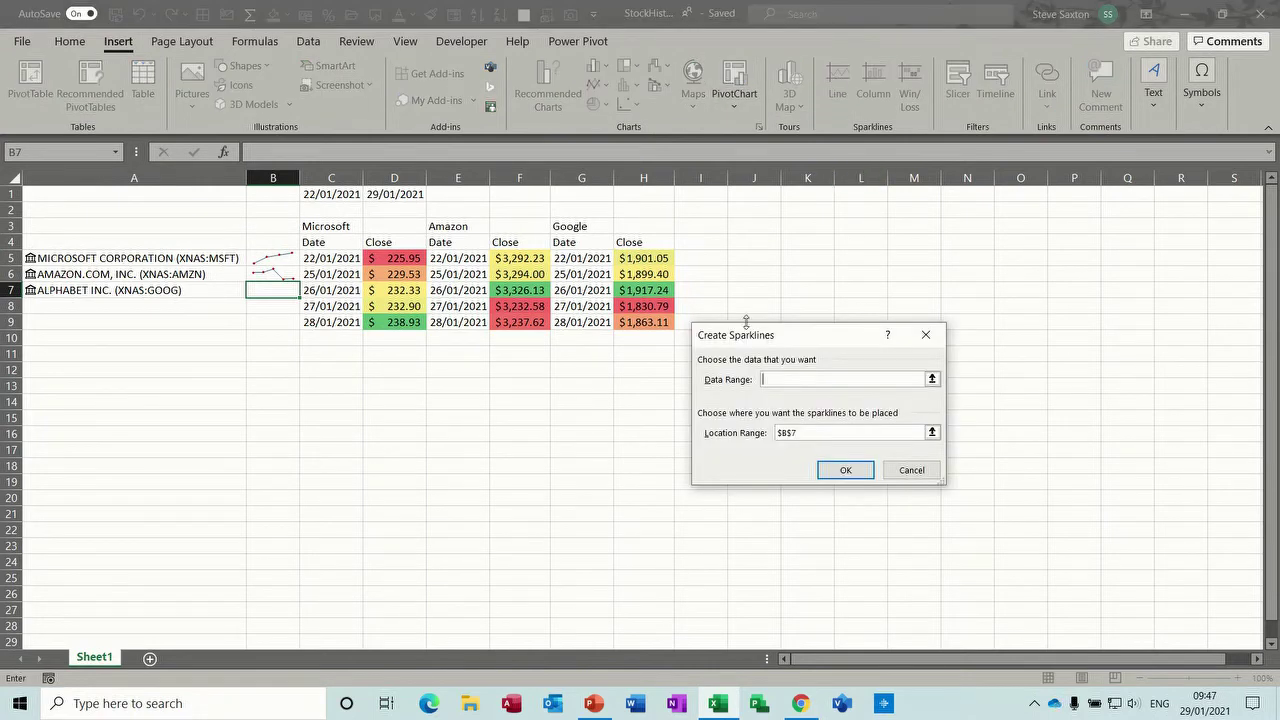
{"action": "left_click_drag", "start_coordinate": [648, 260], "coordinate": [647, 318]}
{"action": "left_click", "coordinate": [846, 469]}
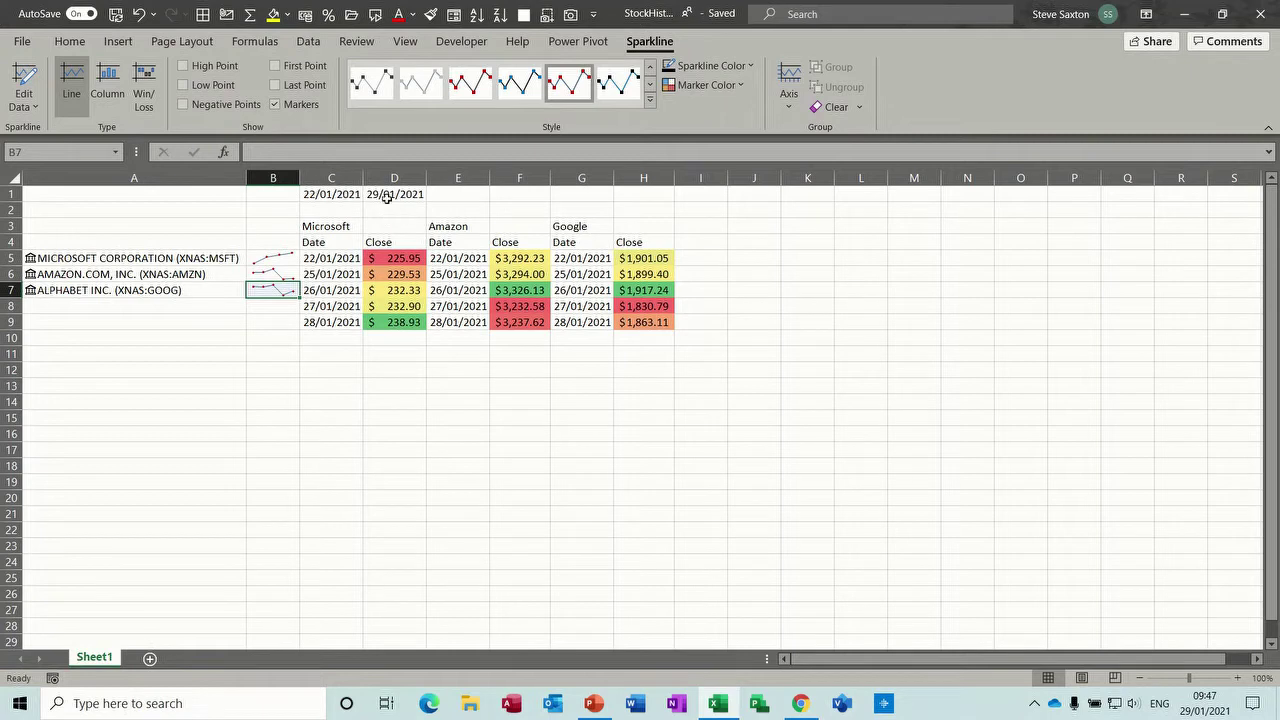
Review the Microsoft STOCKHISTORY formula in C4 and the start and end date formulas in C1 and D1
{"action": "left_click", "coordinate": [332, 242]}
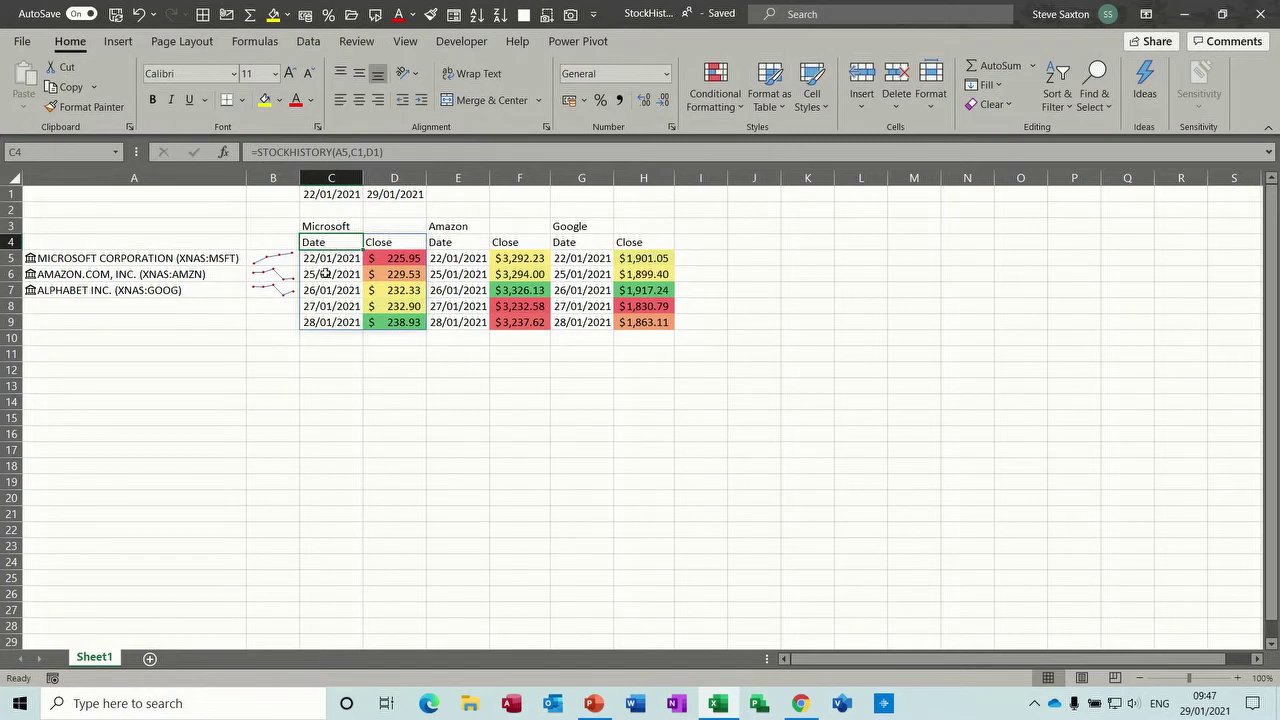
{"action": "left_click", "coordinate": [326, 259]}
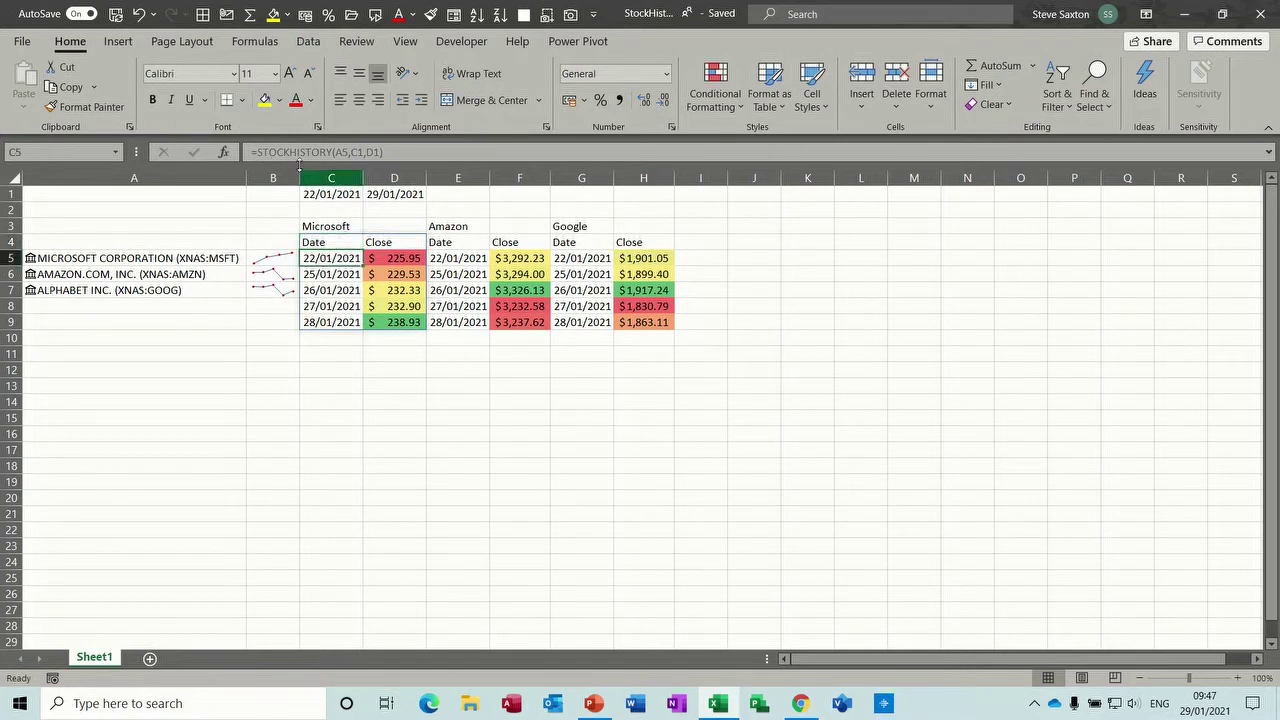
{"action": "left_click", "coordinate": [327, 242]}
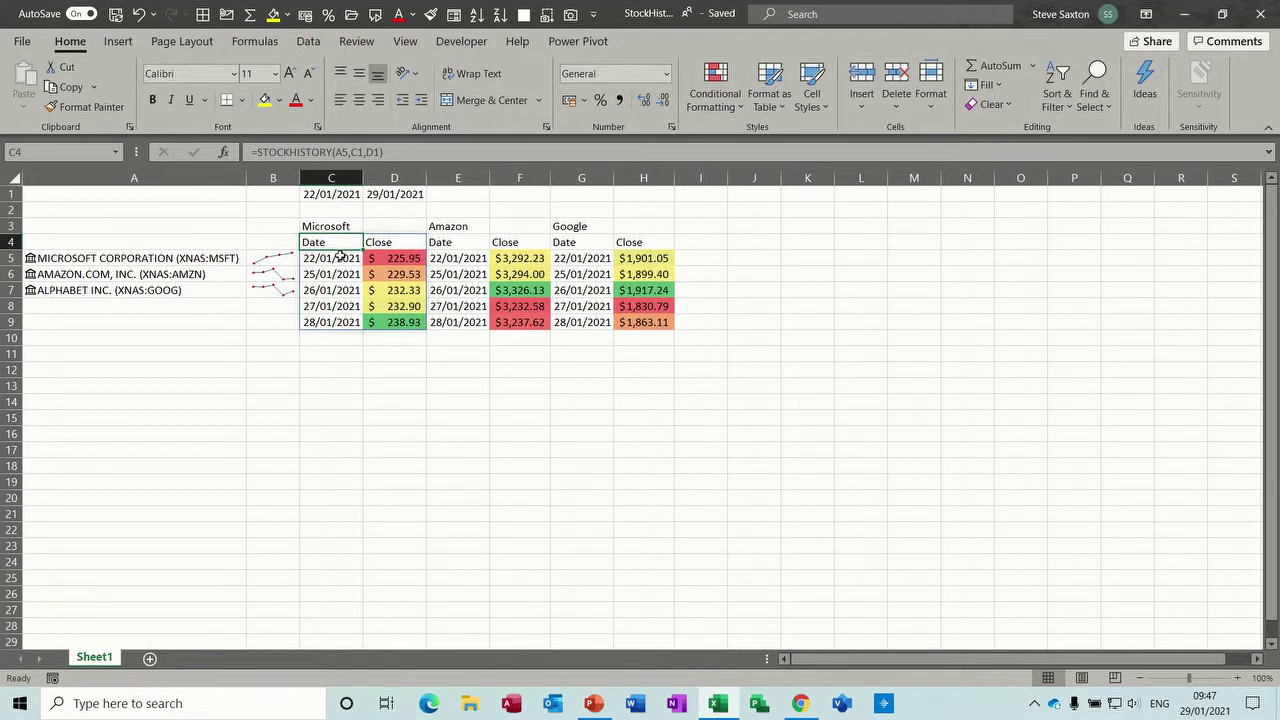
{"action": "left_click", "coordinate": [345, 194]}
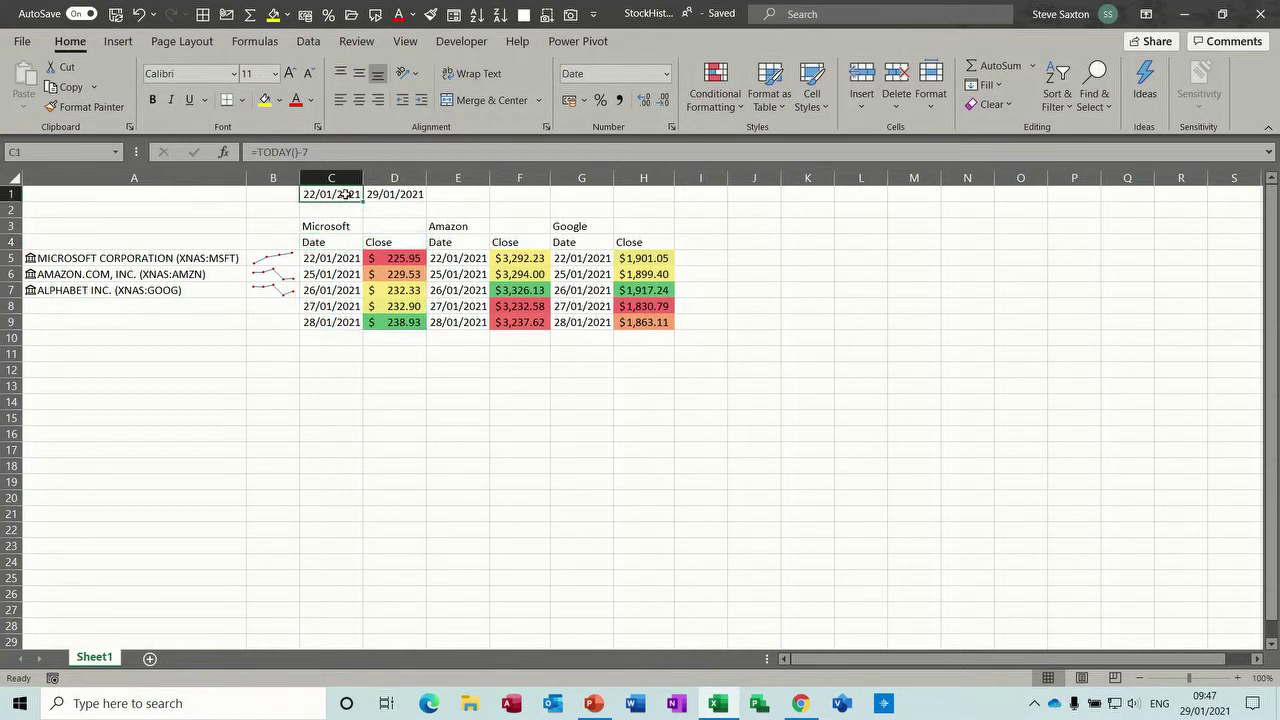
{"action": "left_click", "coordinate": [385, 195]}
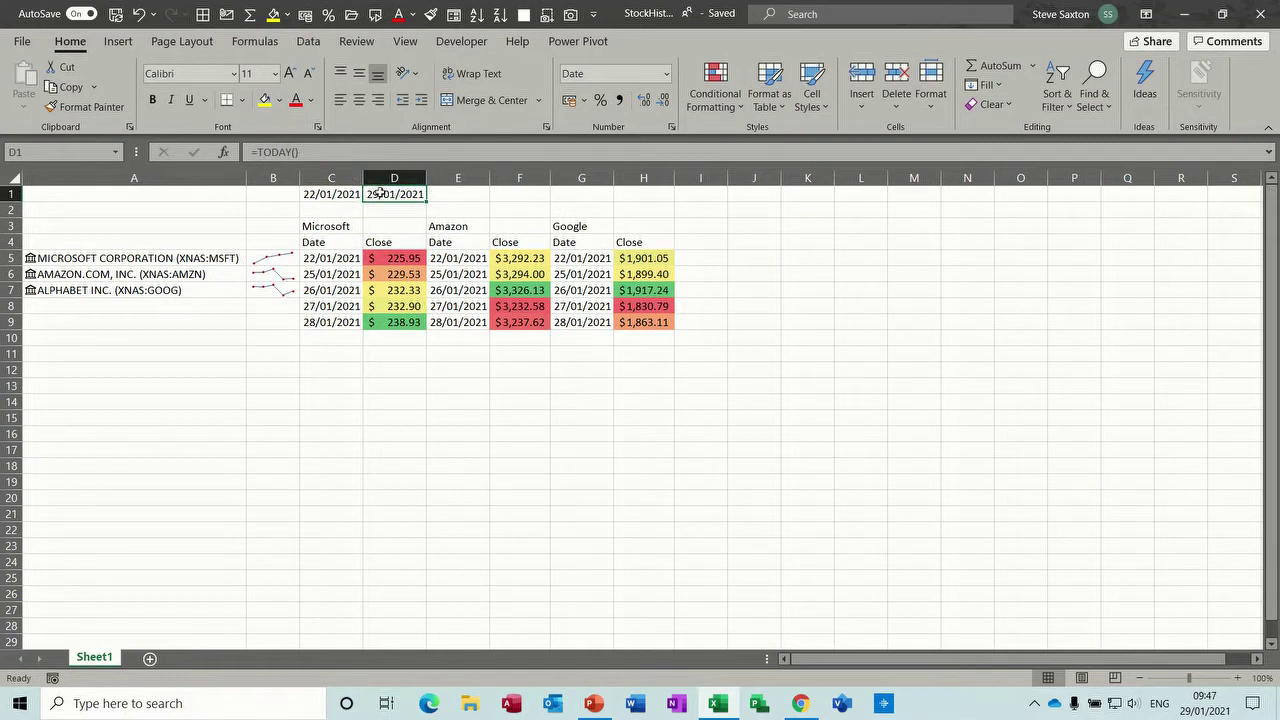
{"action": "left_click", "coordinate": [334, 194]}
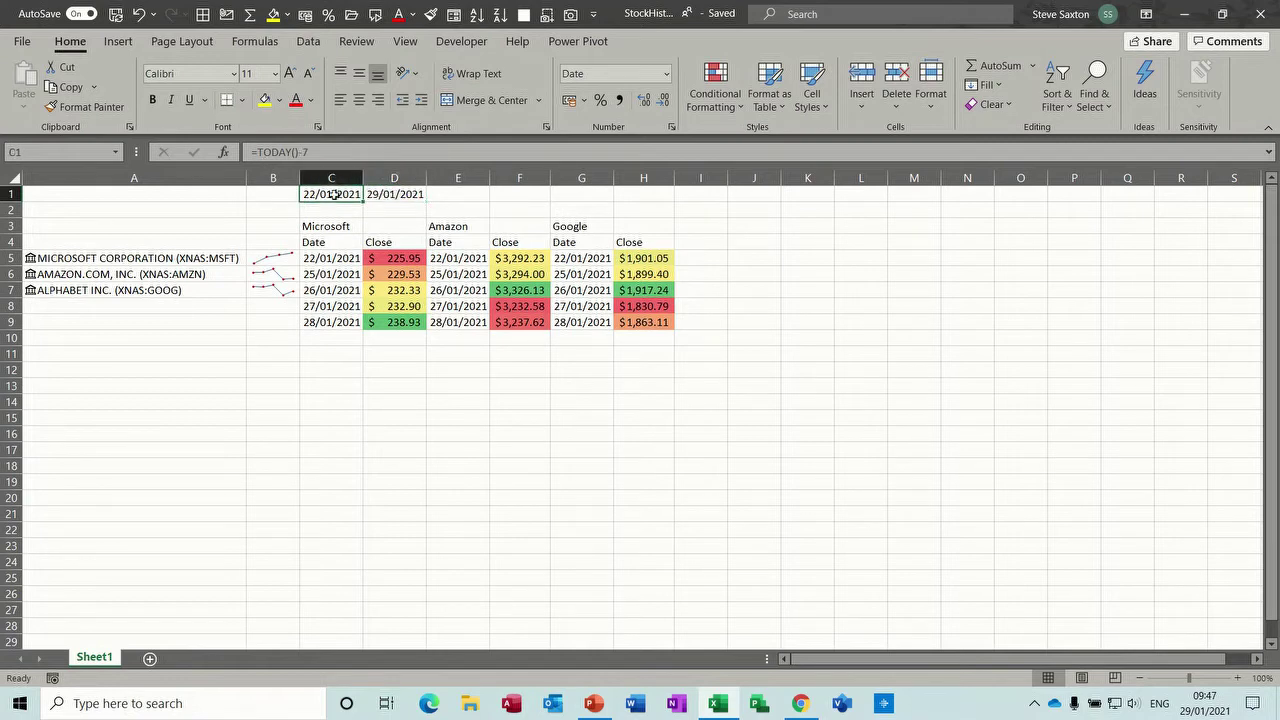
{"action": "left_click", "coordinate": [401, 194]}
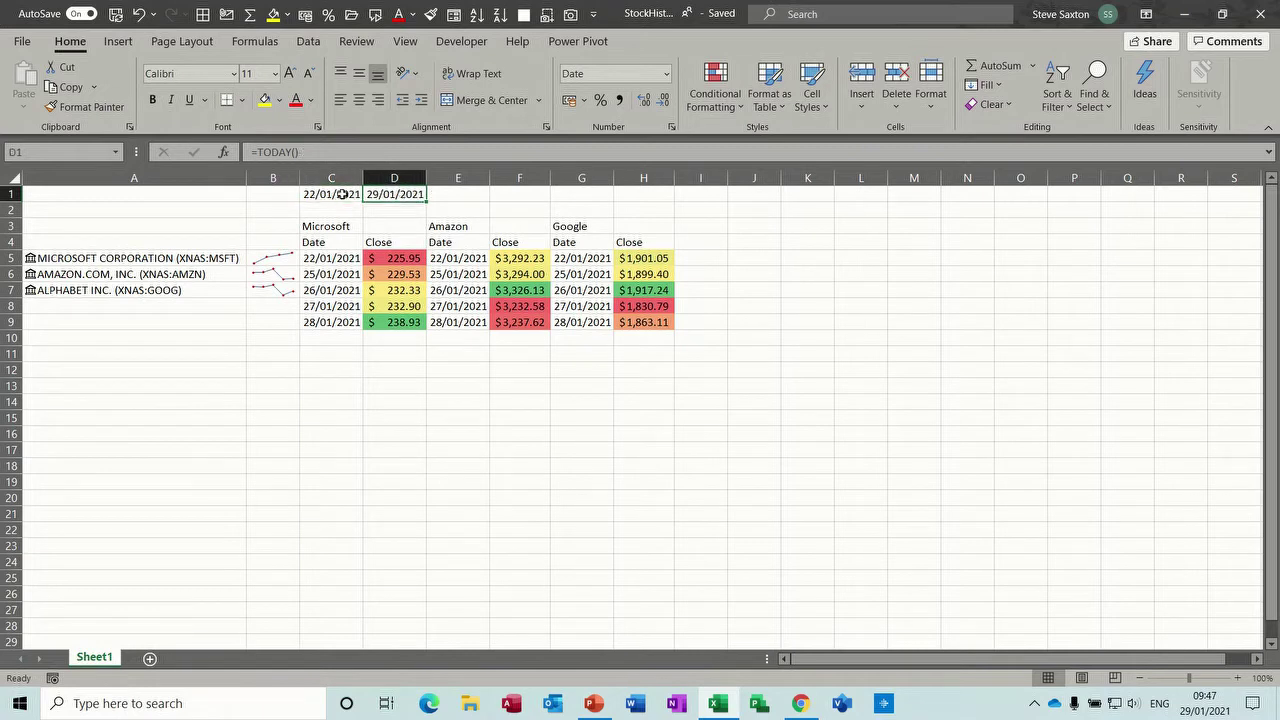
Add HSBC as a new stock in A8 and enter the heading HSBC in I3
{"action": "left_click", "coordinate": [75, 305]}
{"action": "type", "text": "H"}
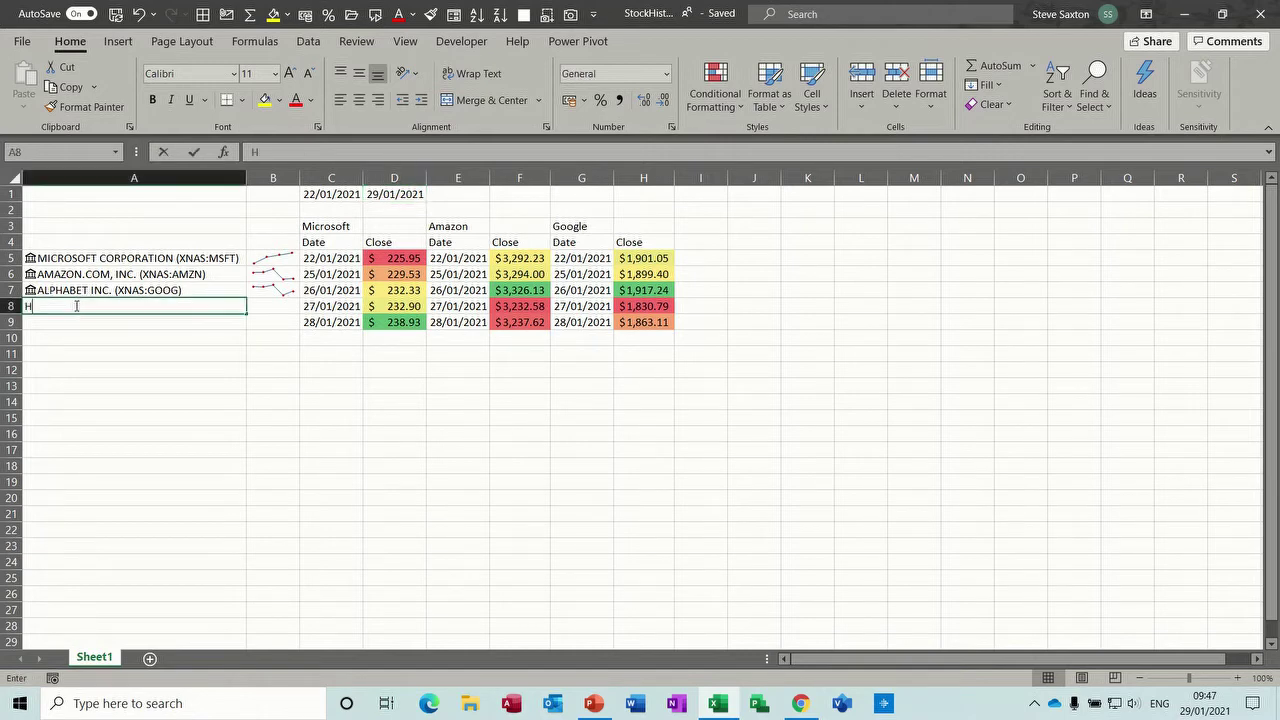
{"action": "type", "text": "SBC"}
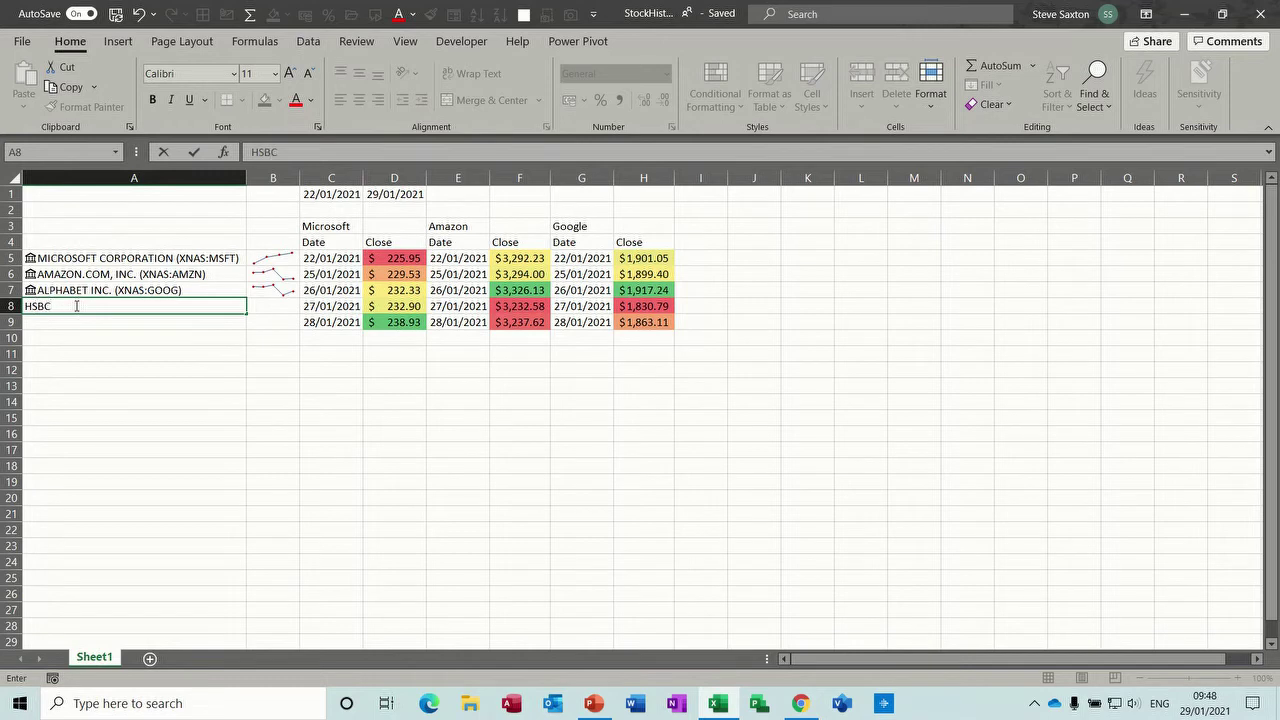
{"action": "key", "text": "Return"}
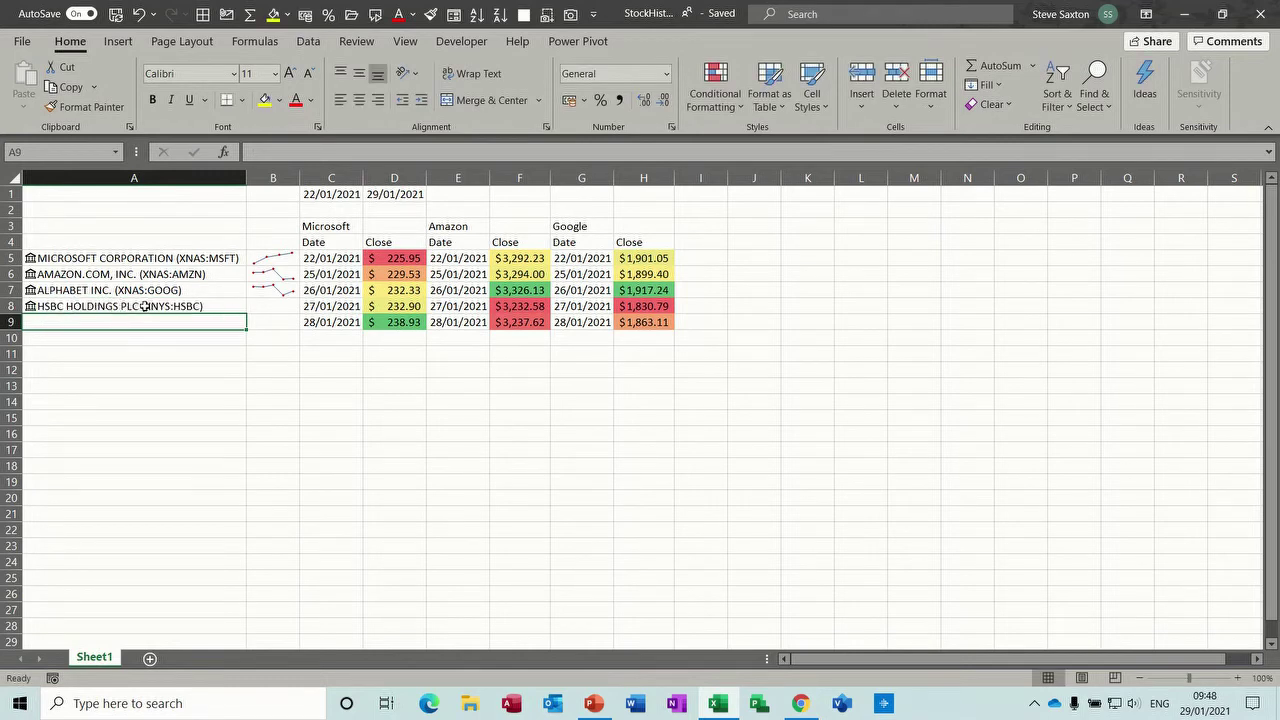
{"action": "left_click", "coordinate": [145, 306]}
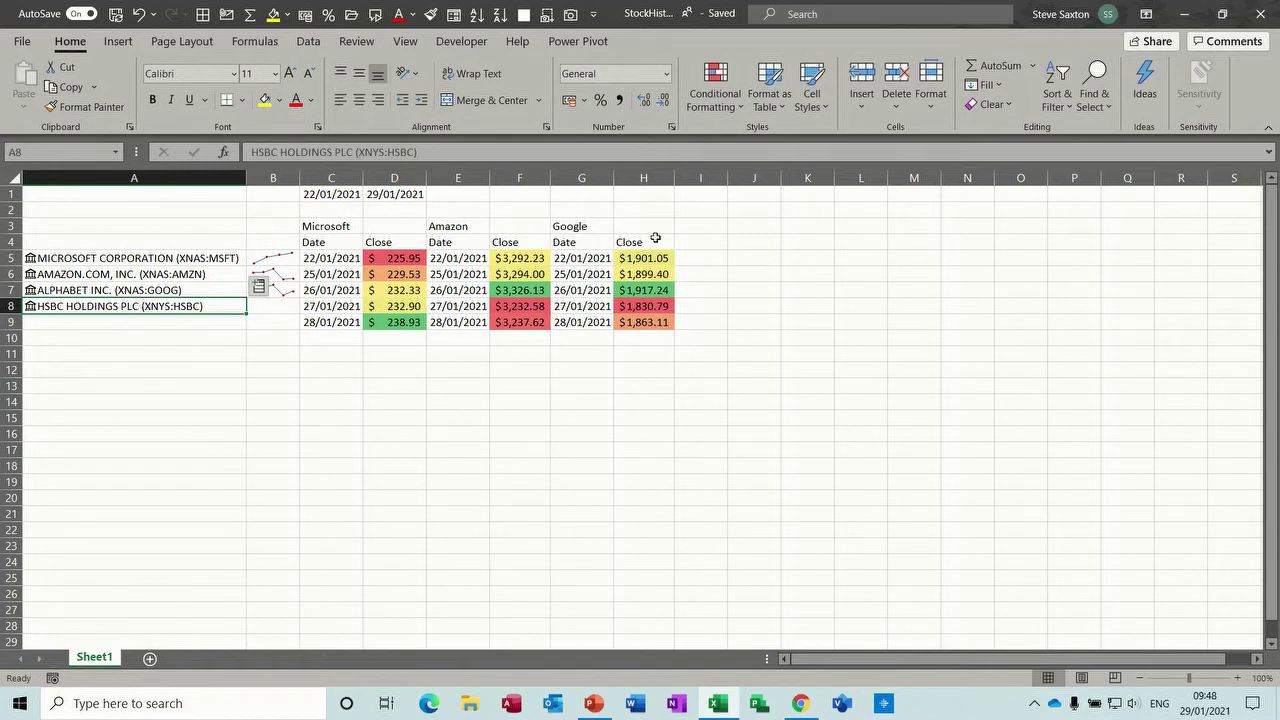
{"action": "left_click", "coordinate": [684, 226]}
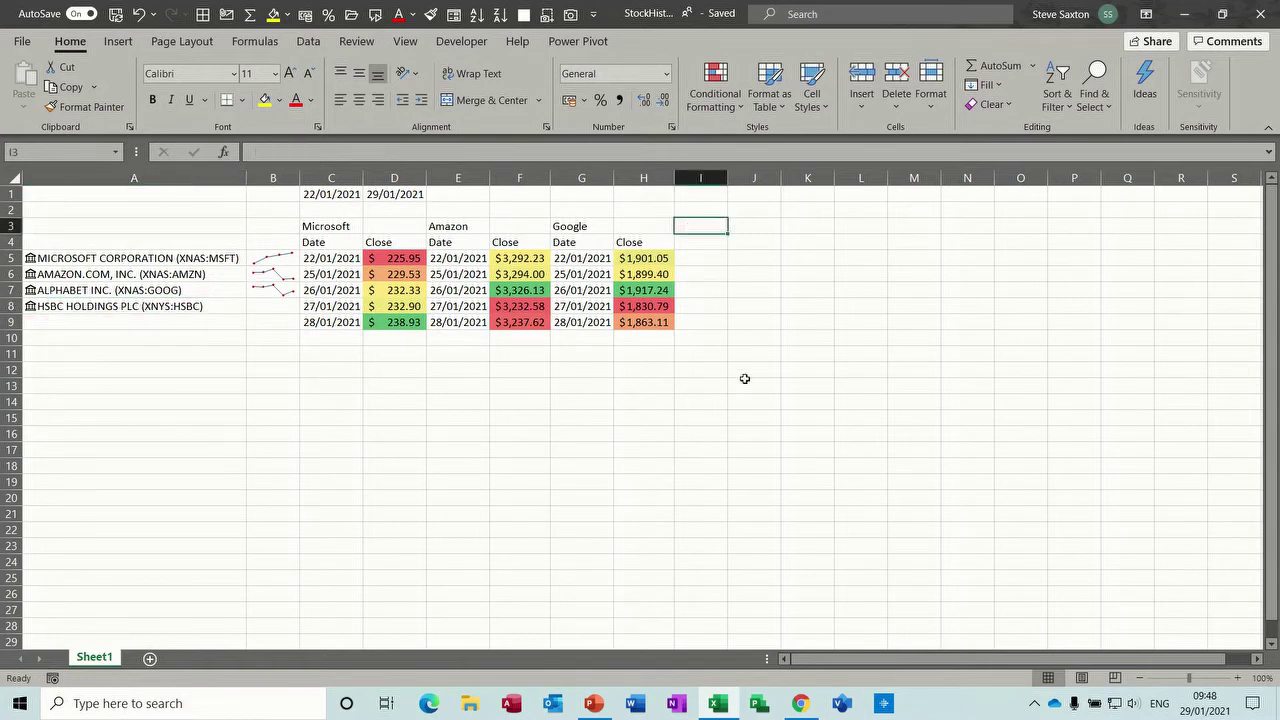
{"action": "type", "text": "HSBC"}
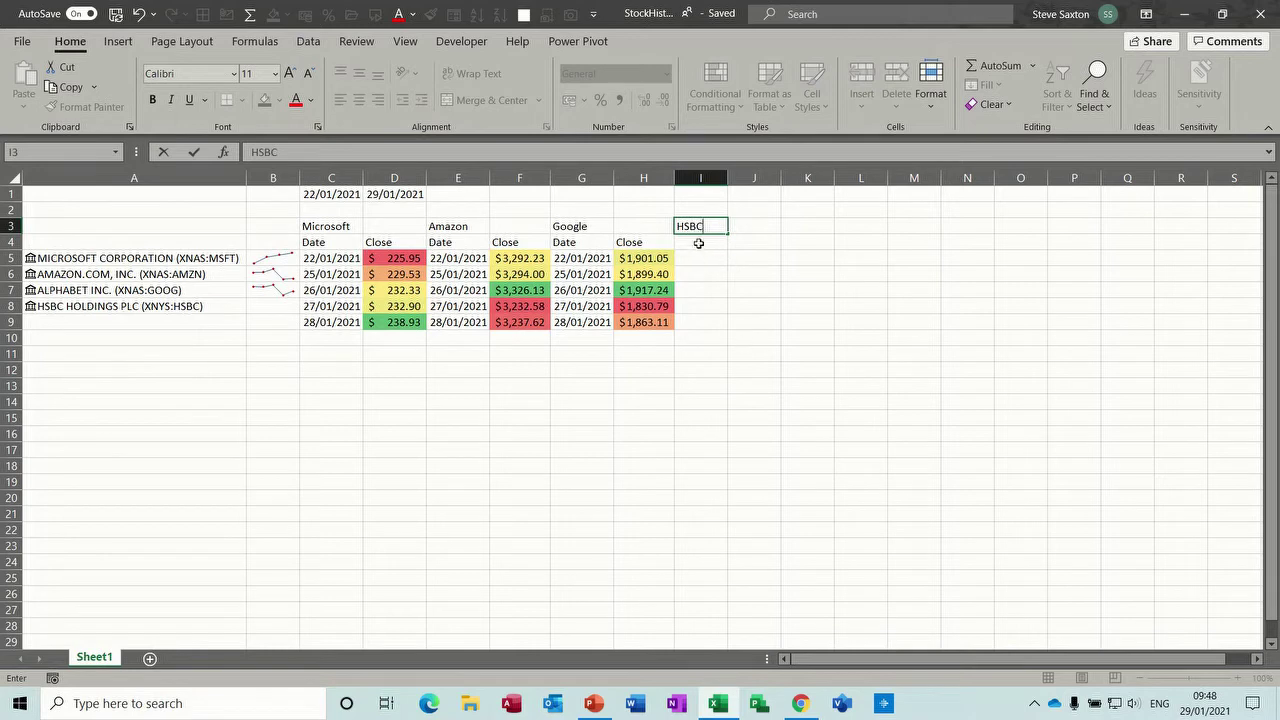
Enter =STOCKHISTORY(A8,C1,D1,0,1) in I4 to pull HSBC's daily price history with headers
{"action": "left_click", "coordinate": [698, 243]}
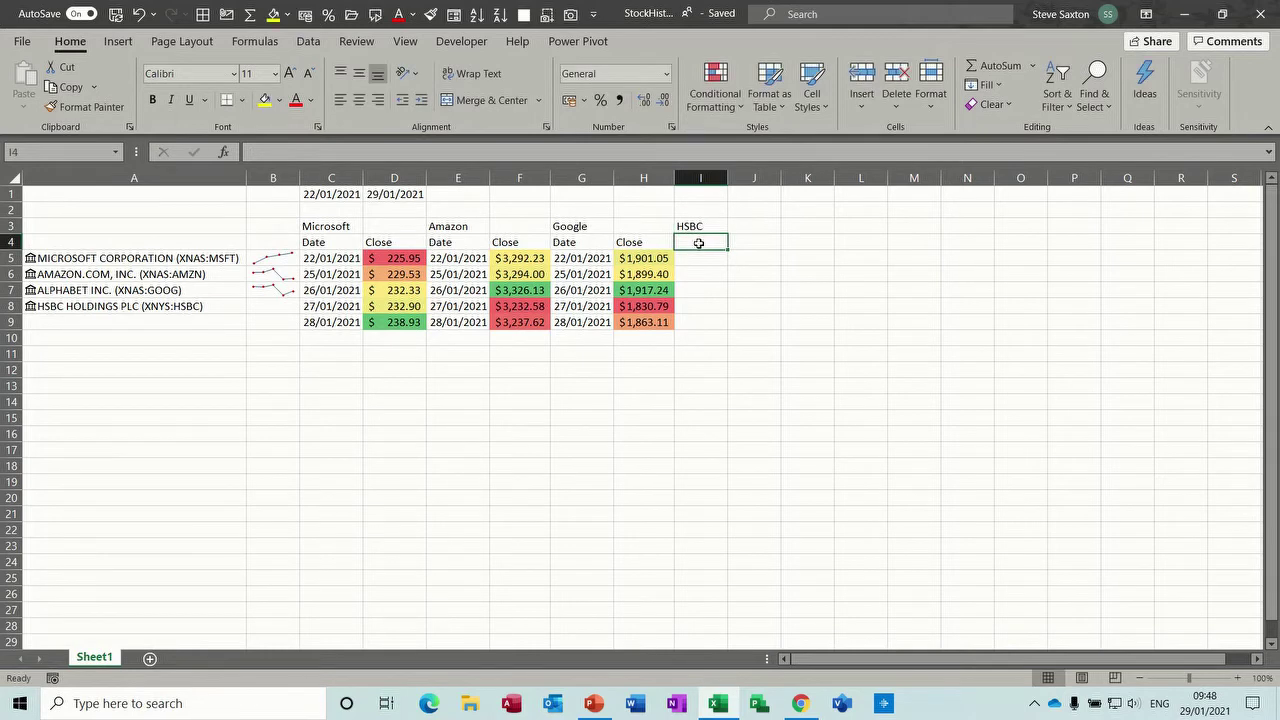
{"action": "type", "text": "=stock"}
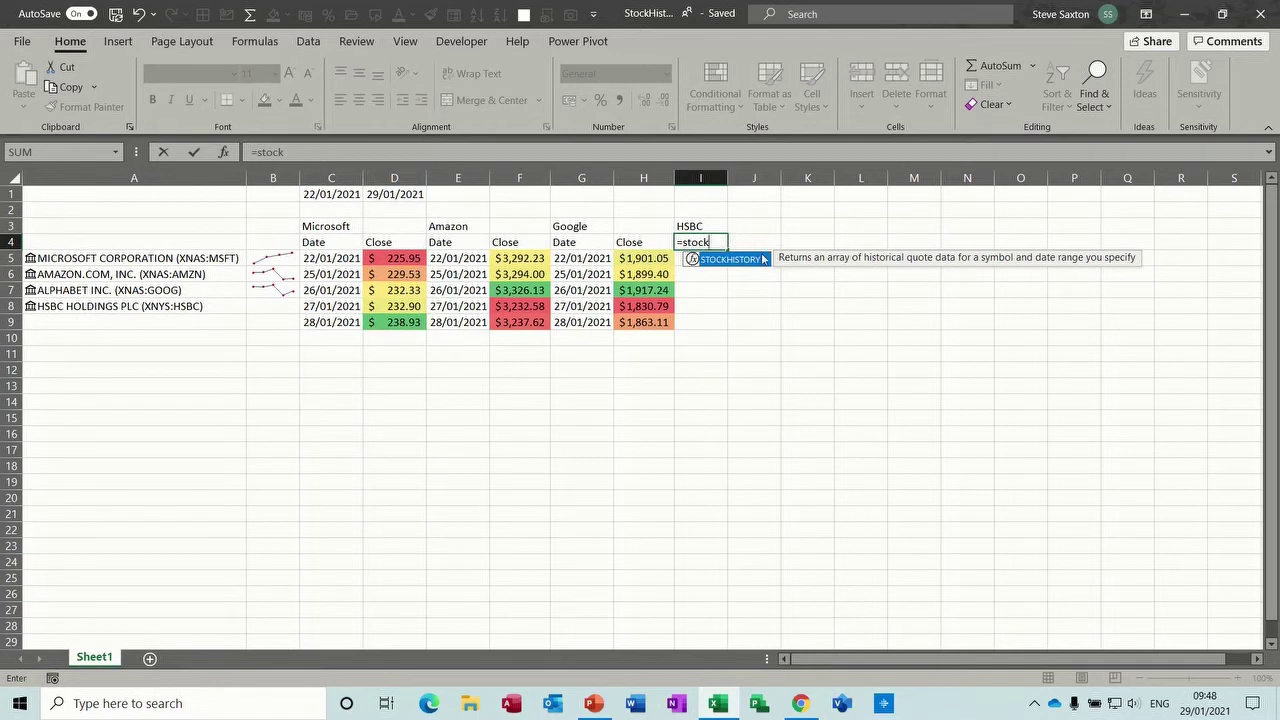
{"action": "double_click", "coordinate": [737, 262]}
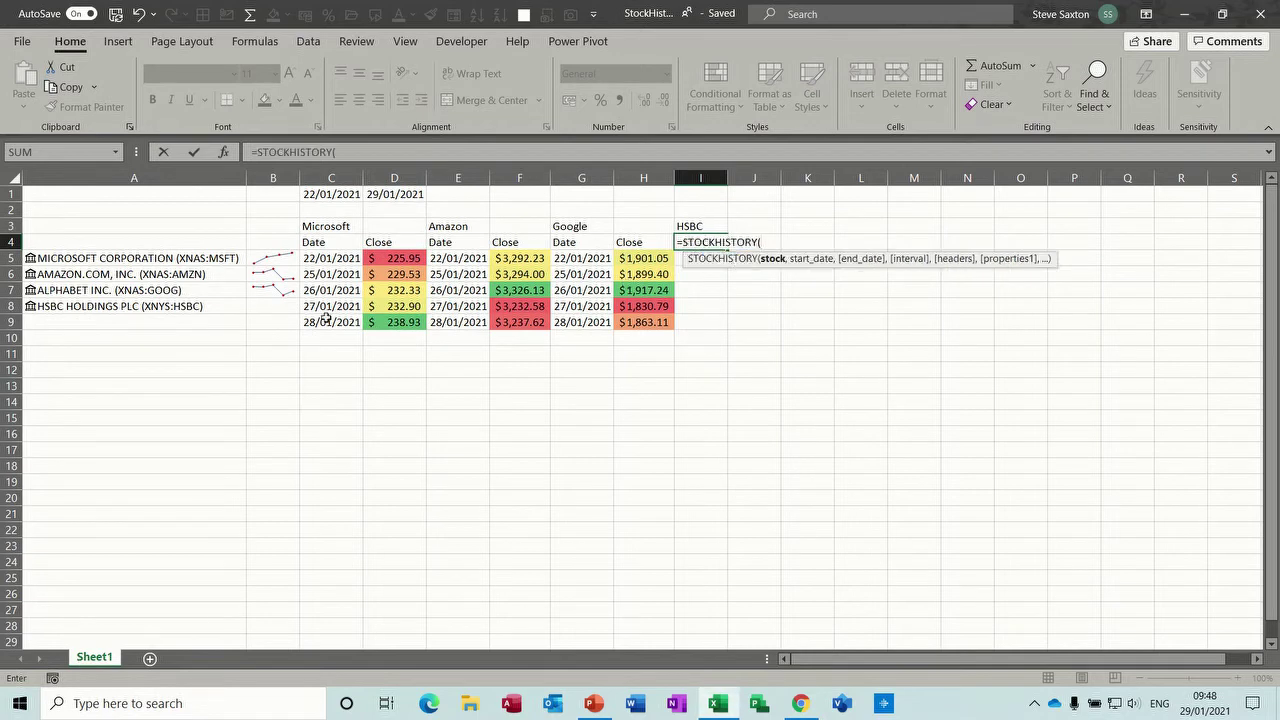
{"action": "left_click", "coordinate": [117, 305]}
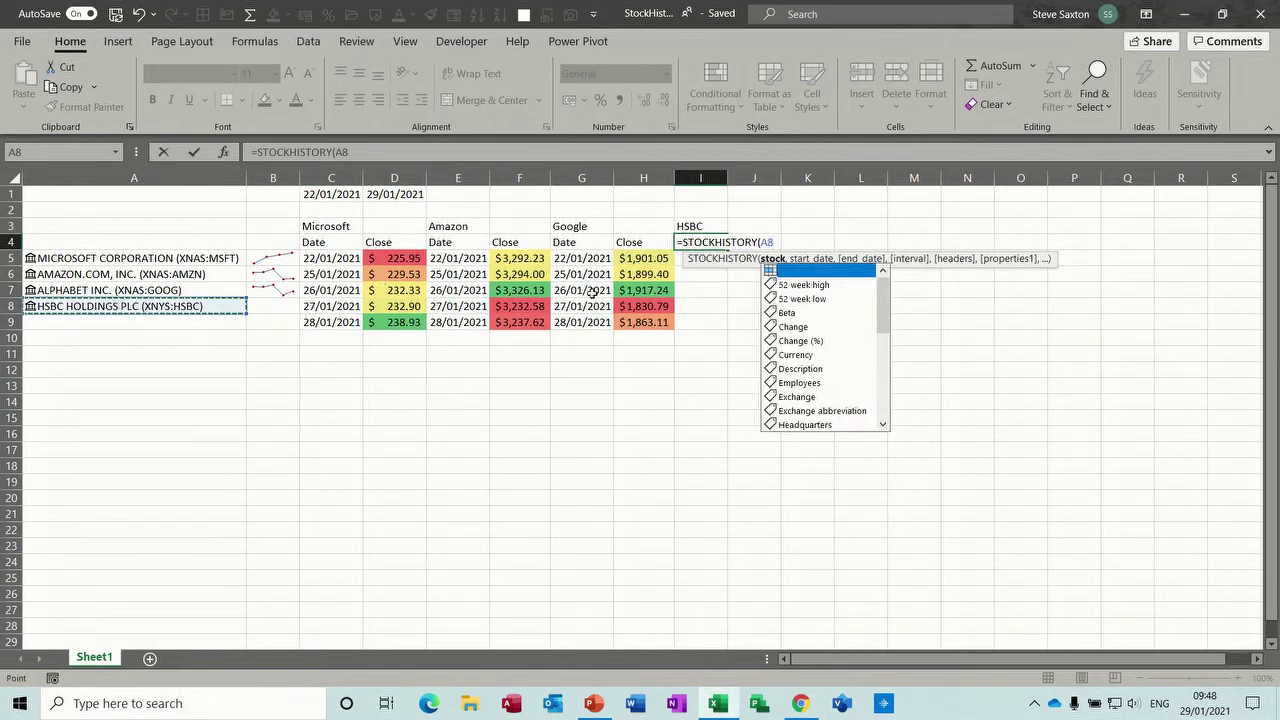
{"action": "type", "text": ","}
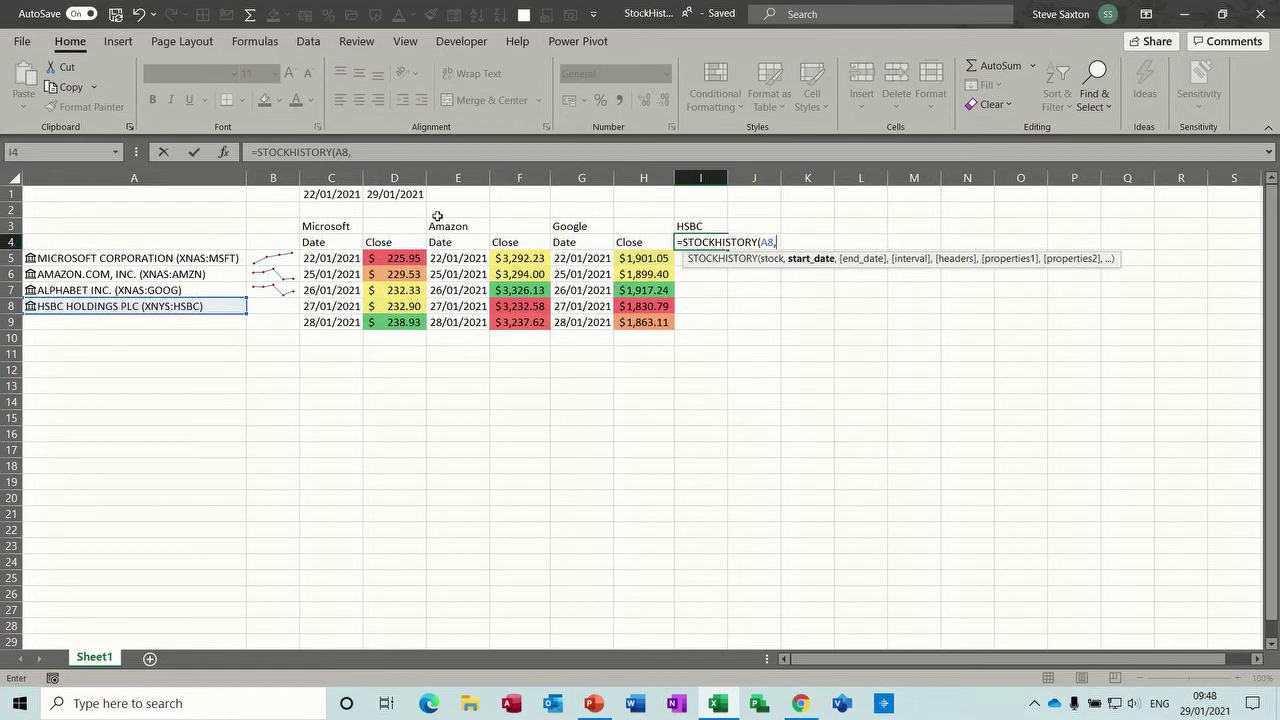
{"action": "left_click", "coordinate": [341, 194]}
{"action": "type", "text": ","}
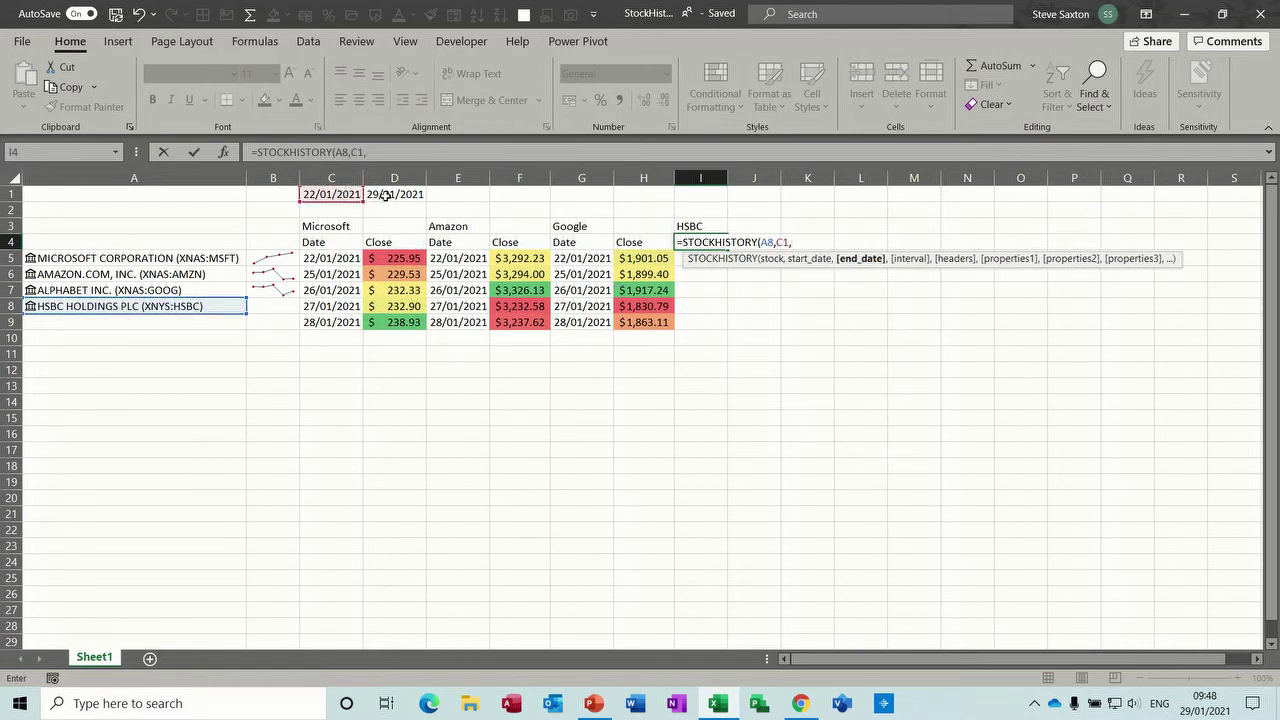
{"action": "left_click", "coordinate": [389, 195]}
{"action": "type", "text": ","}
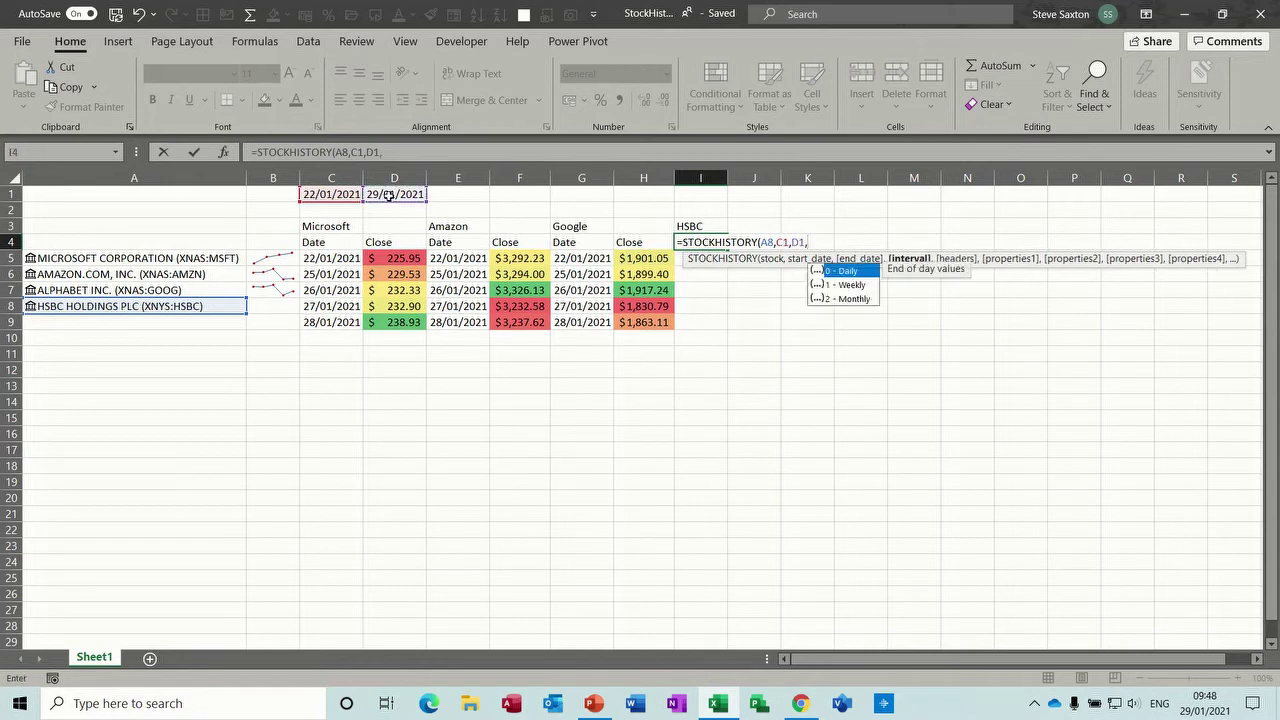
{"action": "type", "text": "0,"}
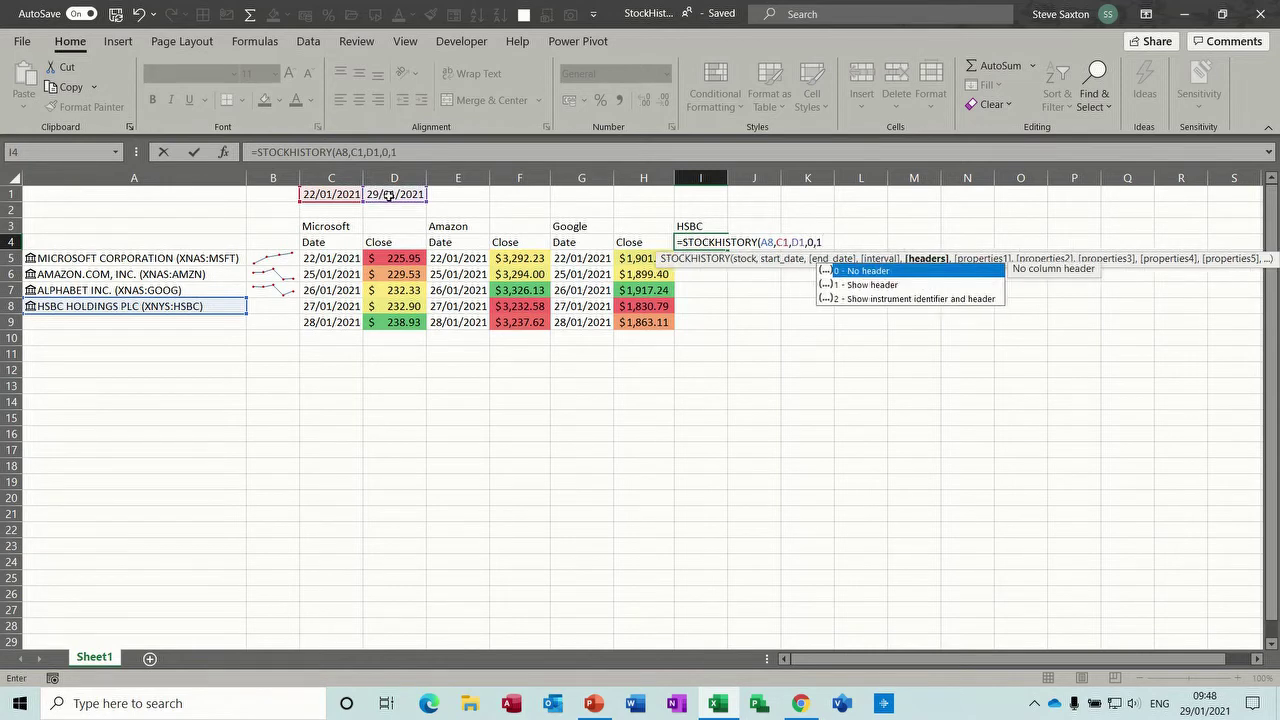
{"action": "type", "text": "1)"}
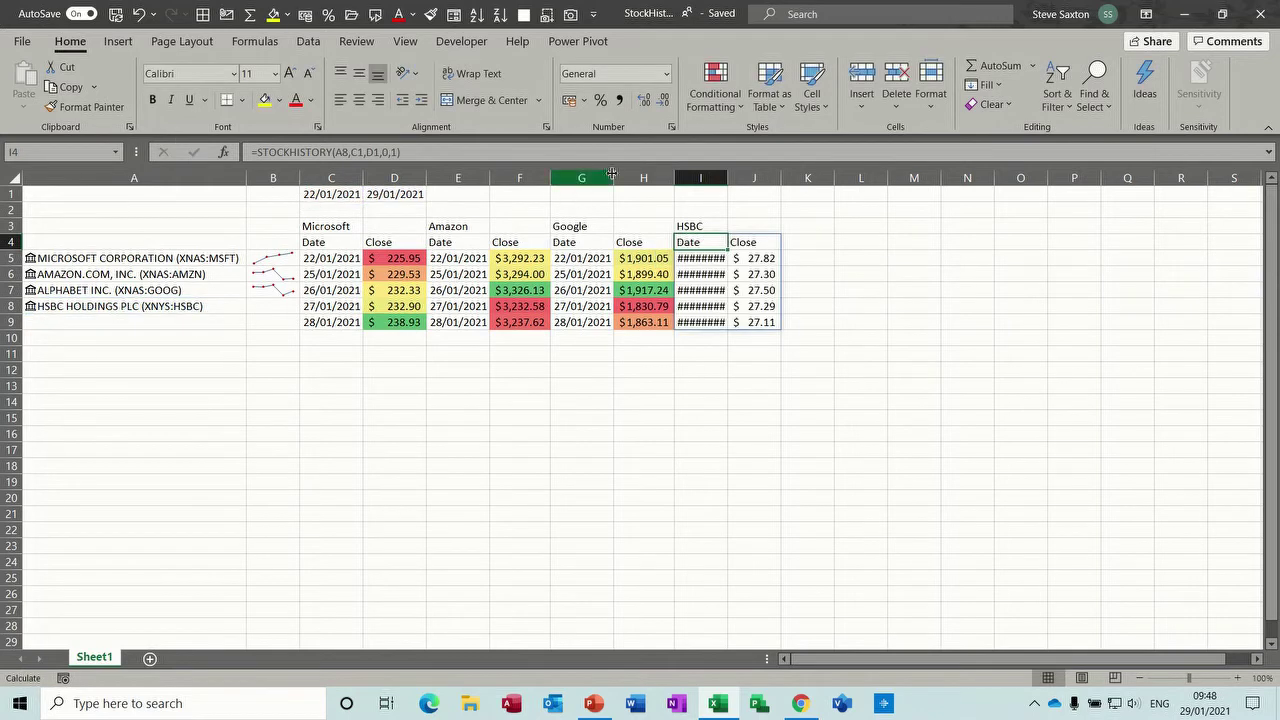
Autofit column I and apply the green-yellow-red color scale to the HSBC closing prices in J5:J9
{"action": "double_click", "coordinate": [731, 178]}
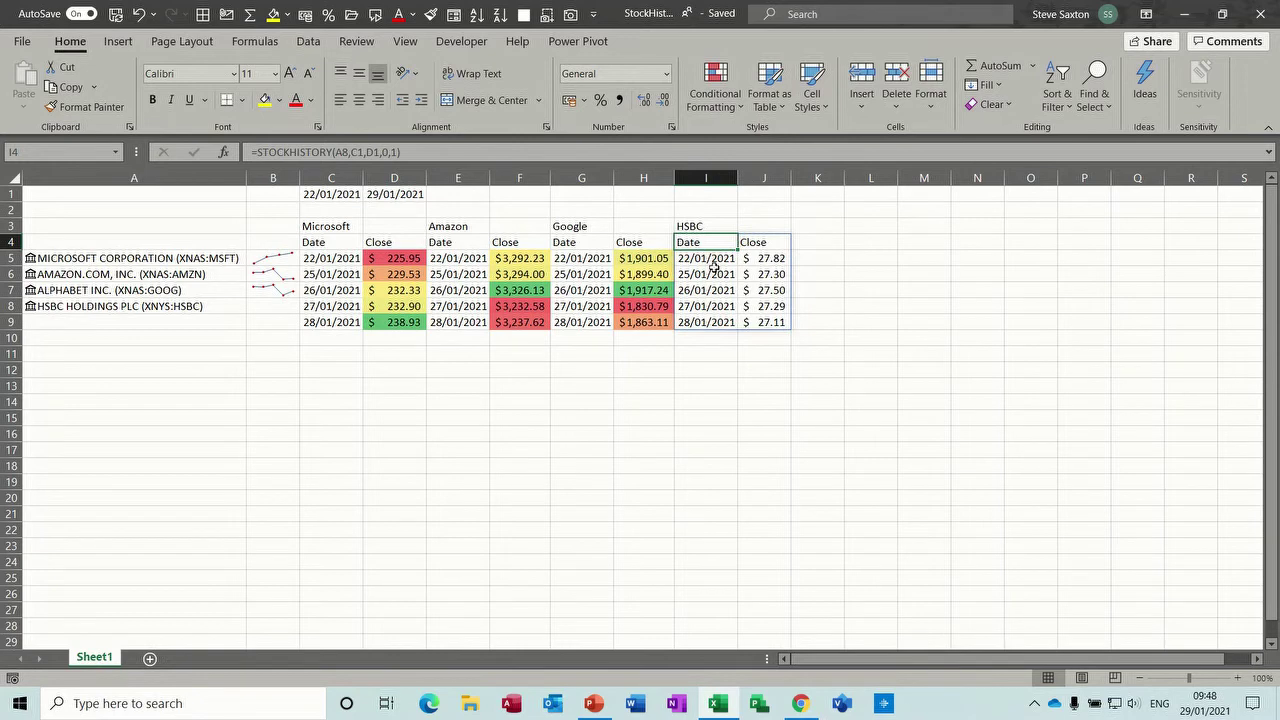
{"action": "left_click_drag", "start_coordinate": [750, 258], "coordinate": [759, 321]}
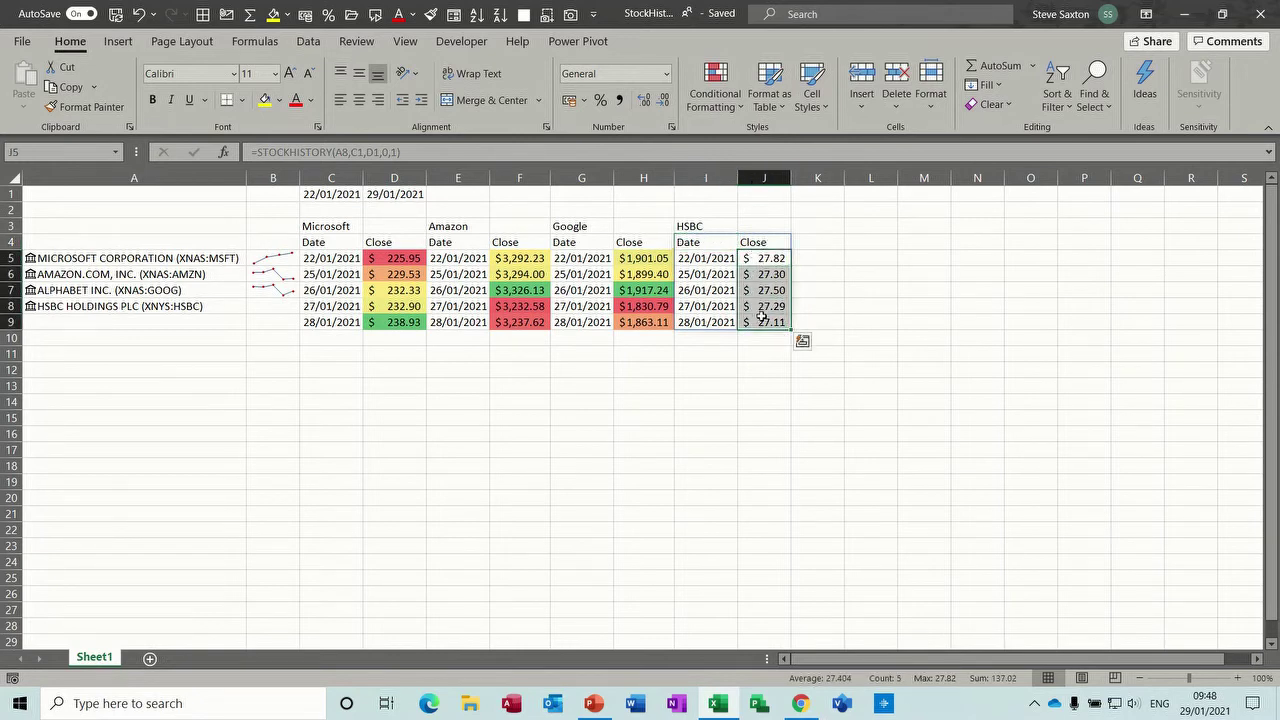
{"action": "left_click", "coordinate": [724, 108]}
{"action": "mouse_move", "coordinate": [760, 260]}
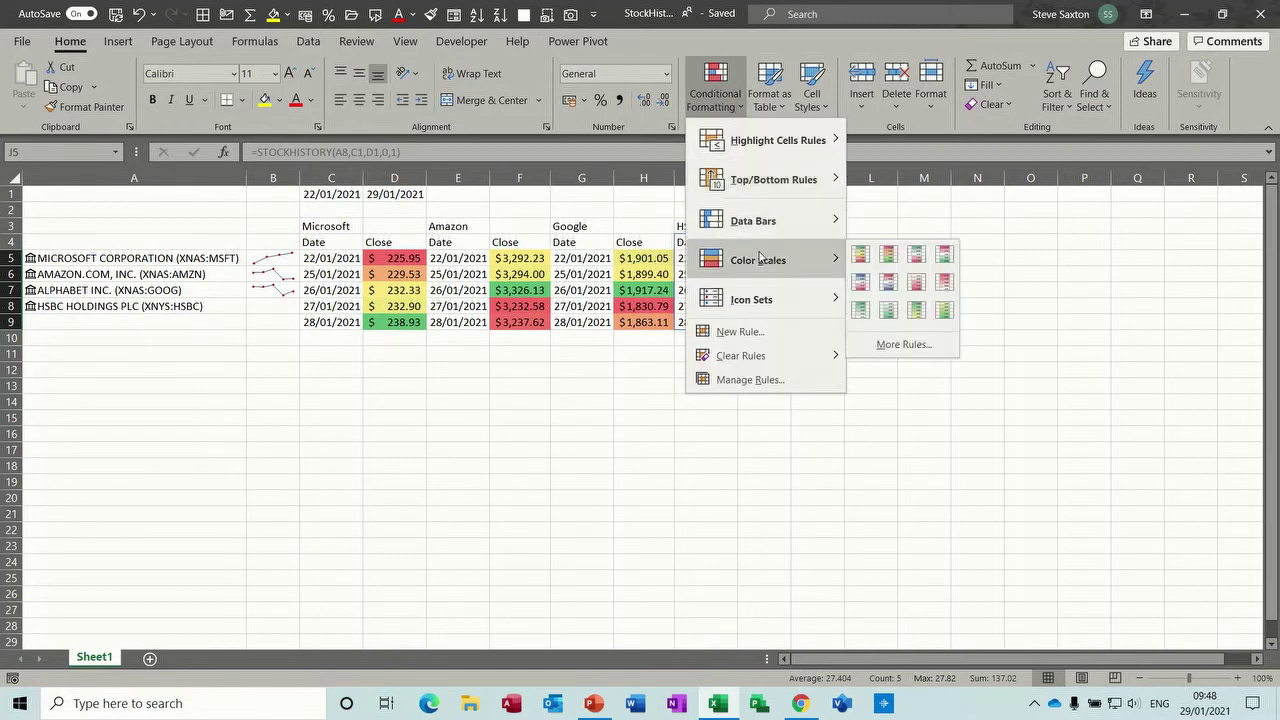
{"action": "left_click", "coordinate": [859, 259]}
{"action": "left_click", "coordinate": [758, 370]}
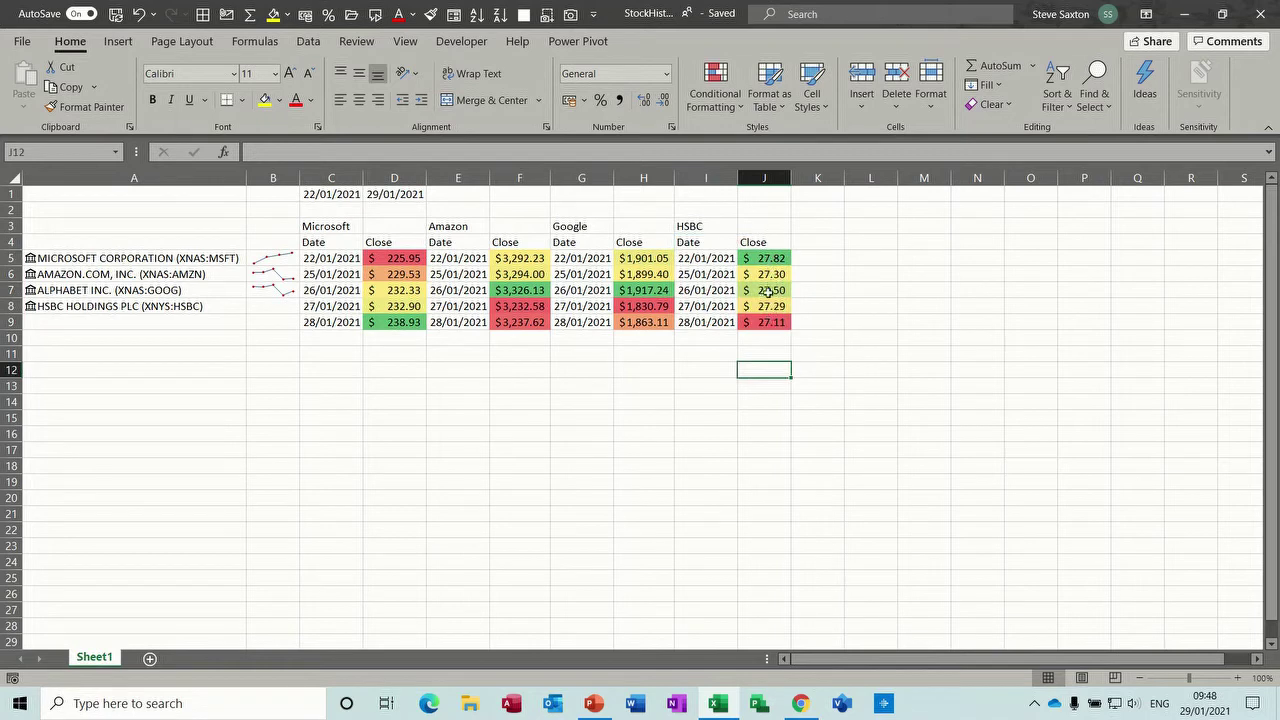
Insert a line sparkline with markers in B8 based on the HSBC closing prices in J5:J9
{"action": "left_click", "coordinate": [278, 306]}
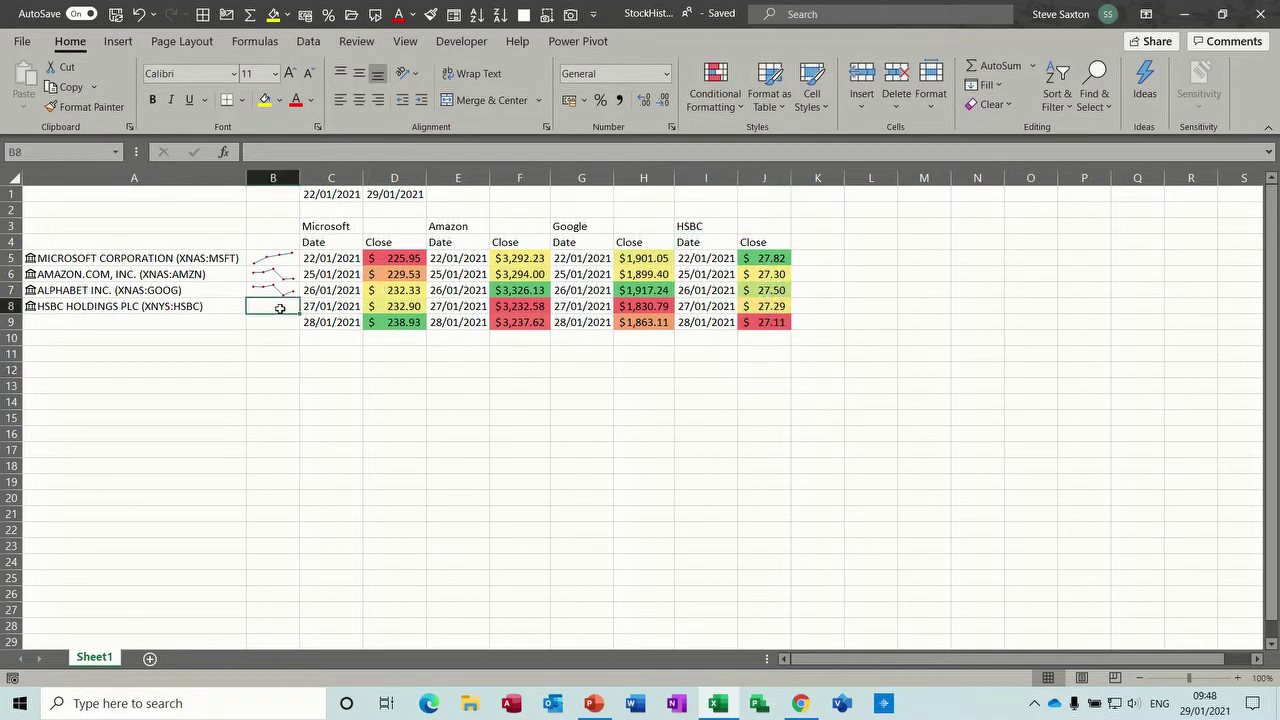
{"action": "left_click", "coordinate": [118, 41]}
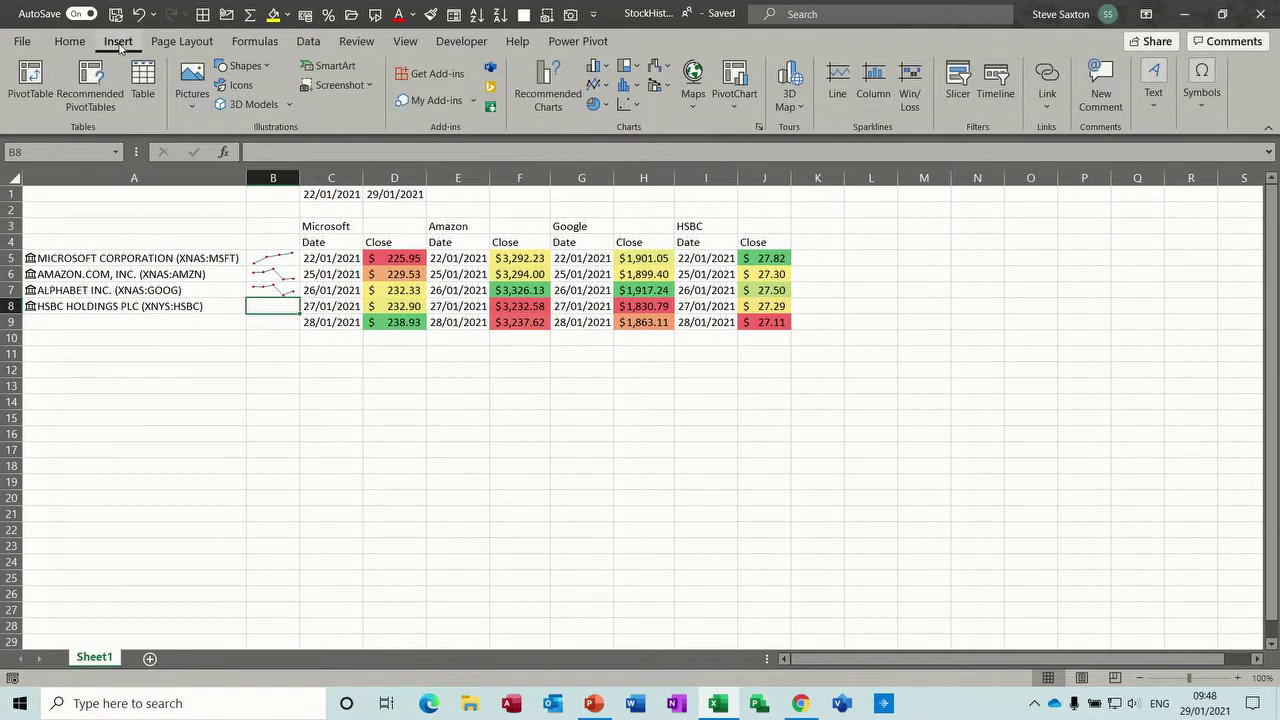
{"action": "left_click", "coordinate": [838, 84]}
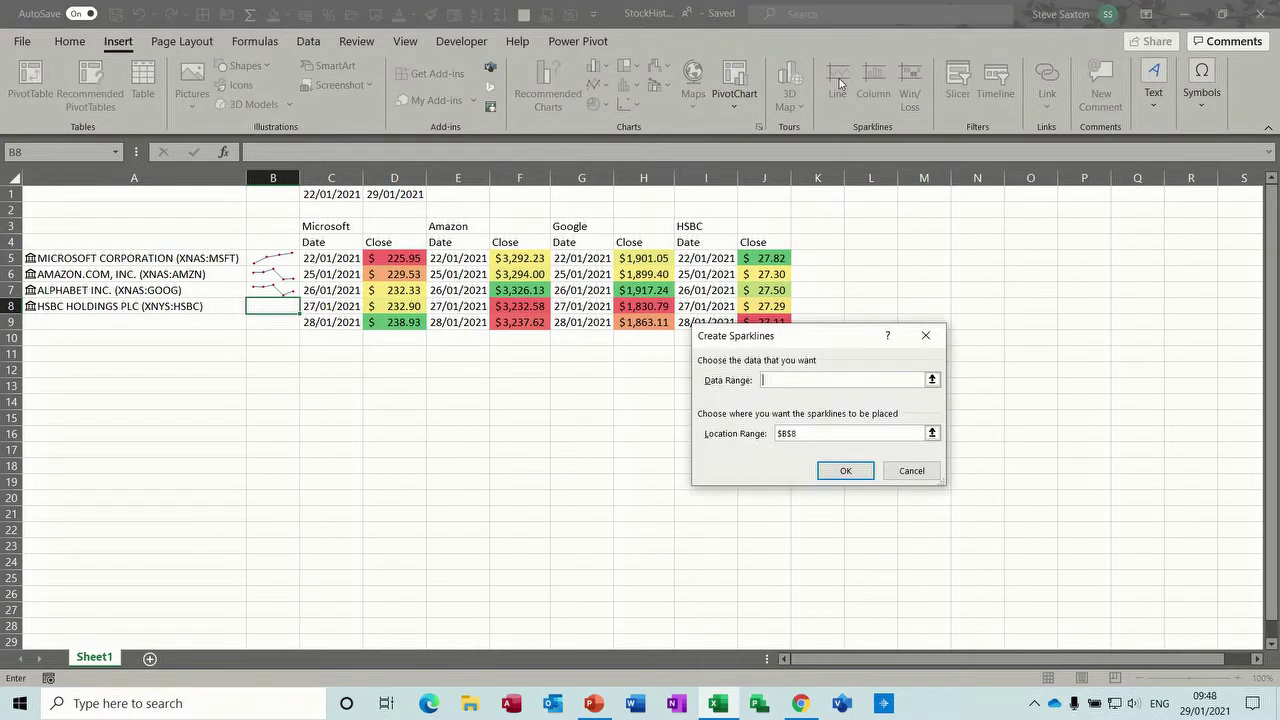
{"action": "left_click_drag", "start_coordinate": [767, 258], "coordinate": [767, 322]}
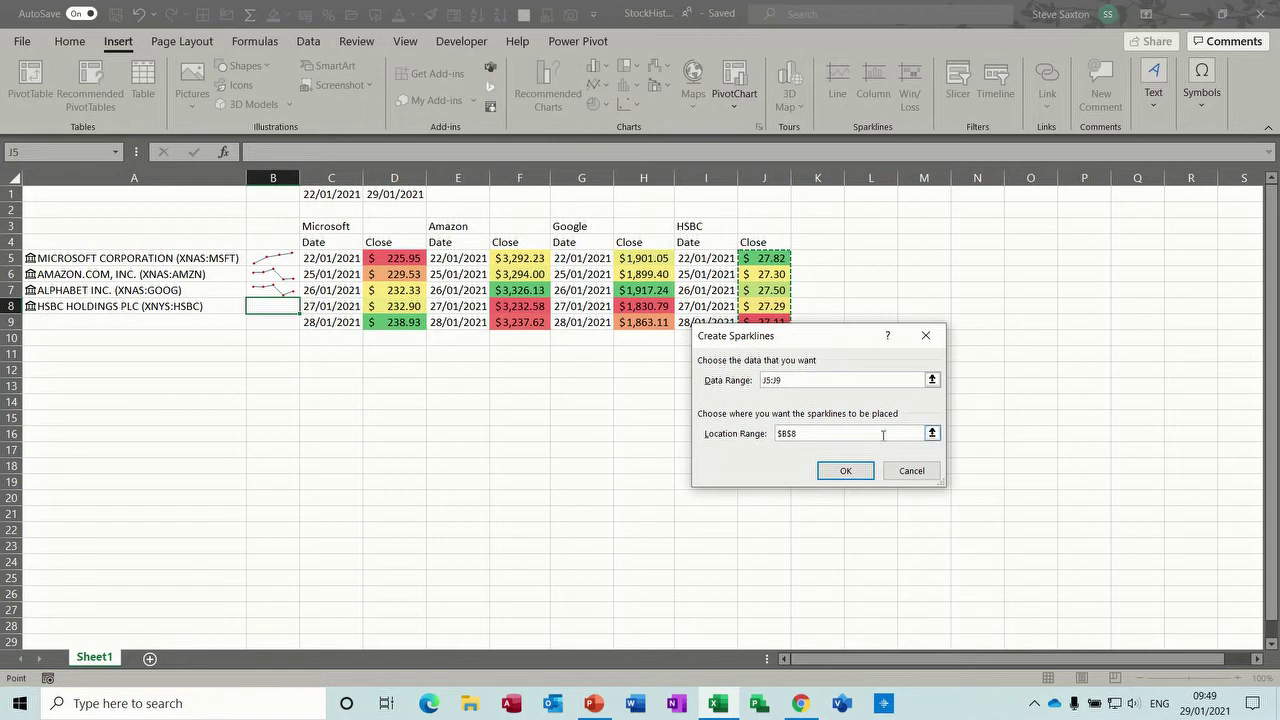
{"action": "left_click", "coordinate": [849, 470]}
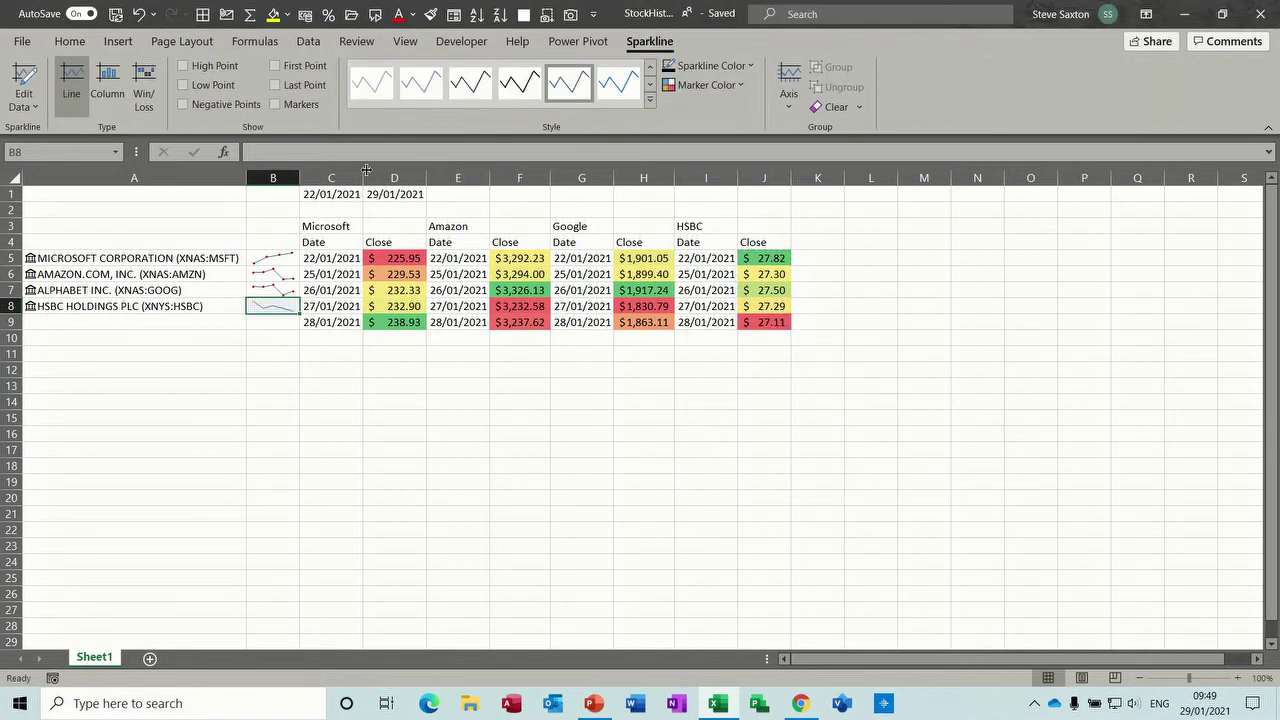
{"action": "left_click", "coordinate": [277, 105]}
{"action": "left_click", "coordinate": [158, 320]}
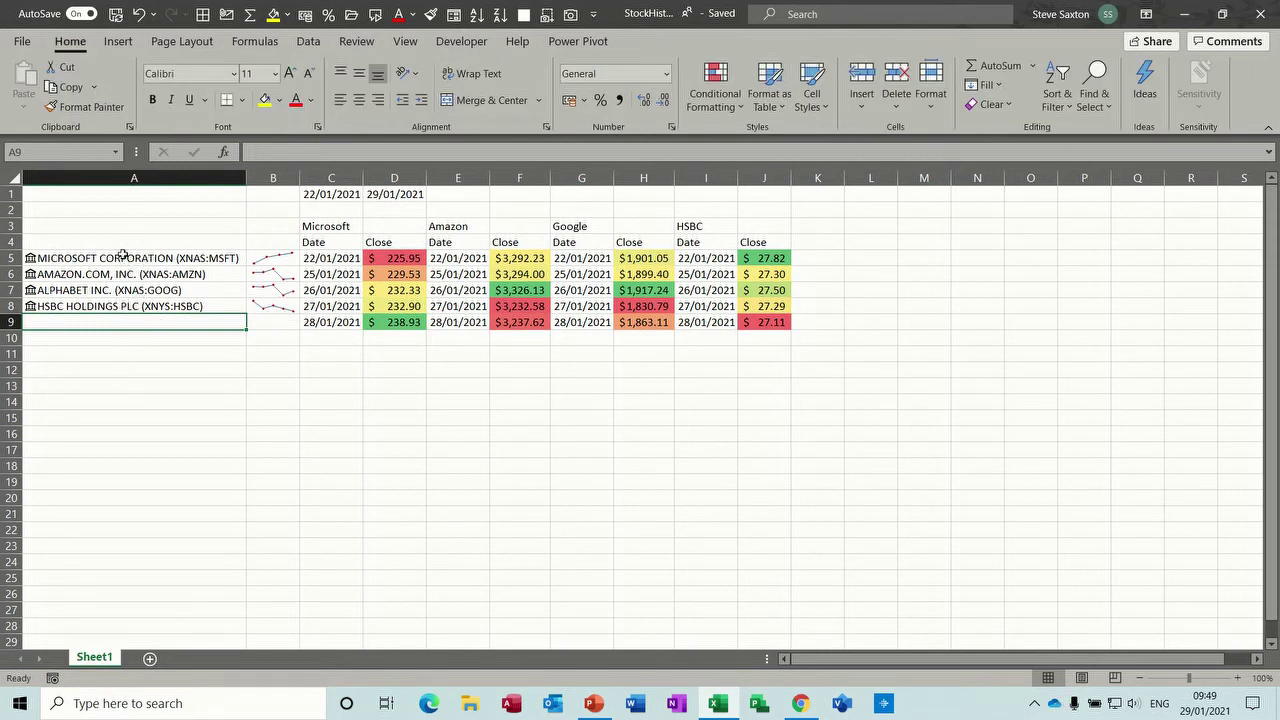
Enter Microsoft in M6 and convert it to the Stocks data type, choosing the Nasdaq Stock Market listing
{"action": "left_click", "coordinate": [933, 274]}
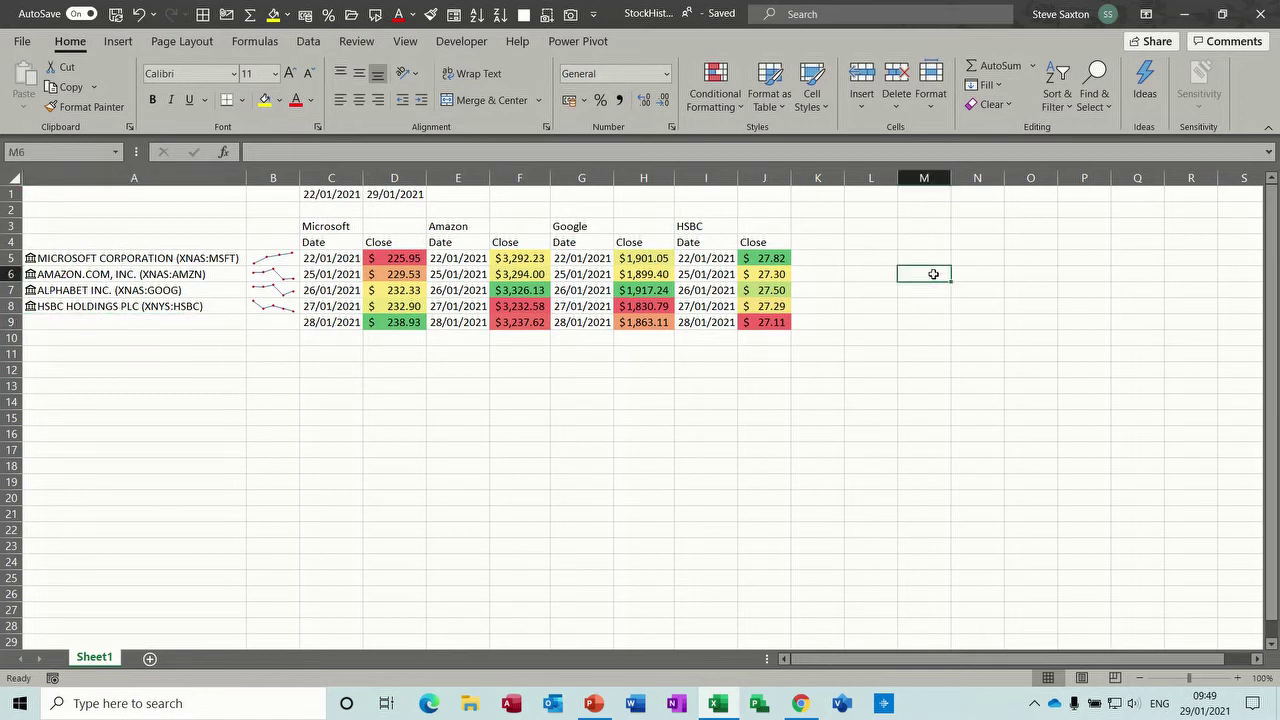
{"action": "type", "text": "Micr"}
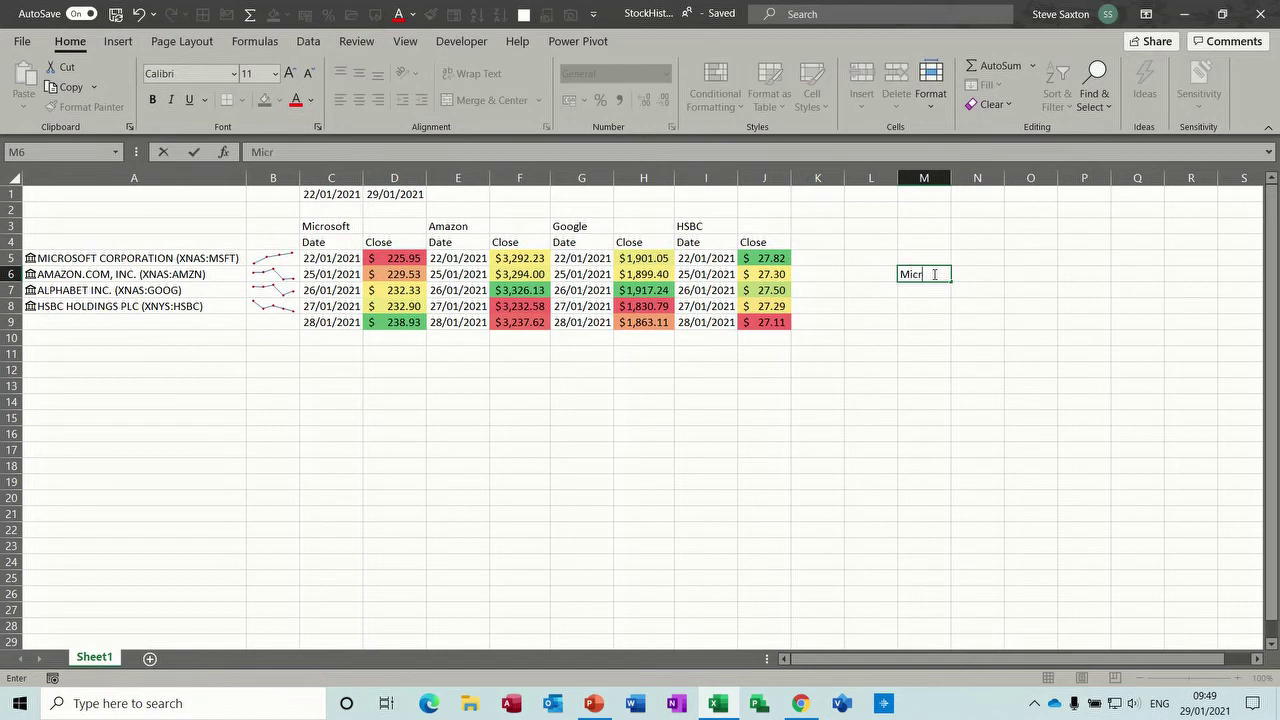
{"action": "type", "text": "osoft"}
{"action": "key", "text": "Return"}
{"action": "left_click", "coordinate": [931, 276]}
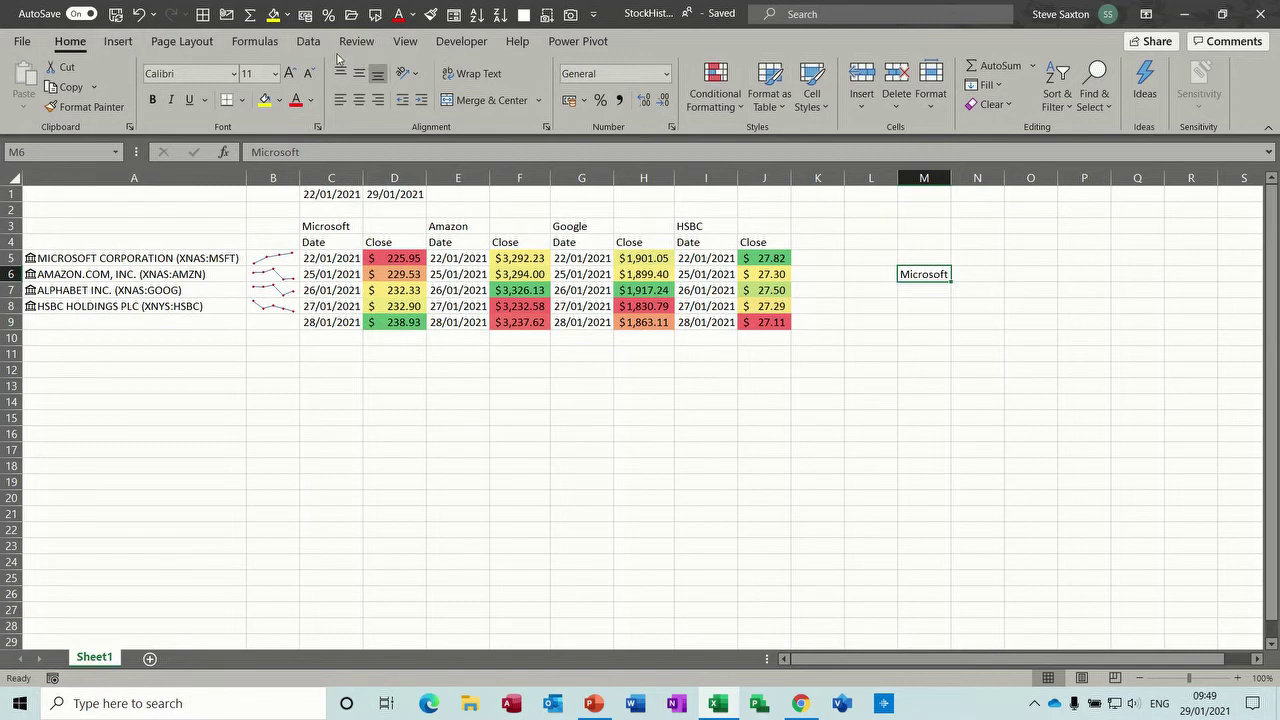
{"action": "left_click", "coordinate": [303, 45]}
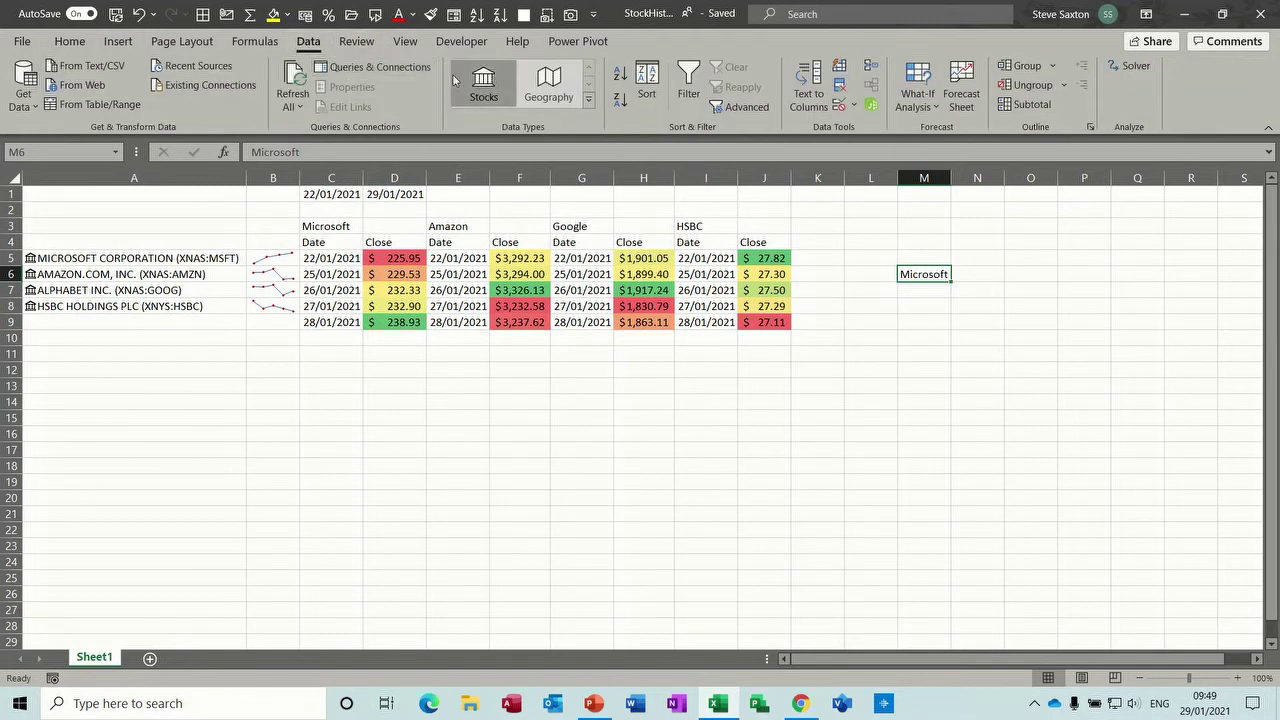
{"action": "left_click", "coordinate": [483, 92]}
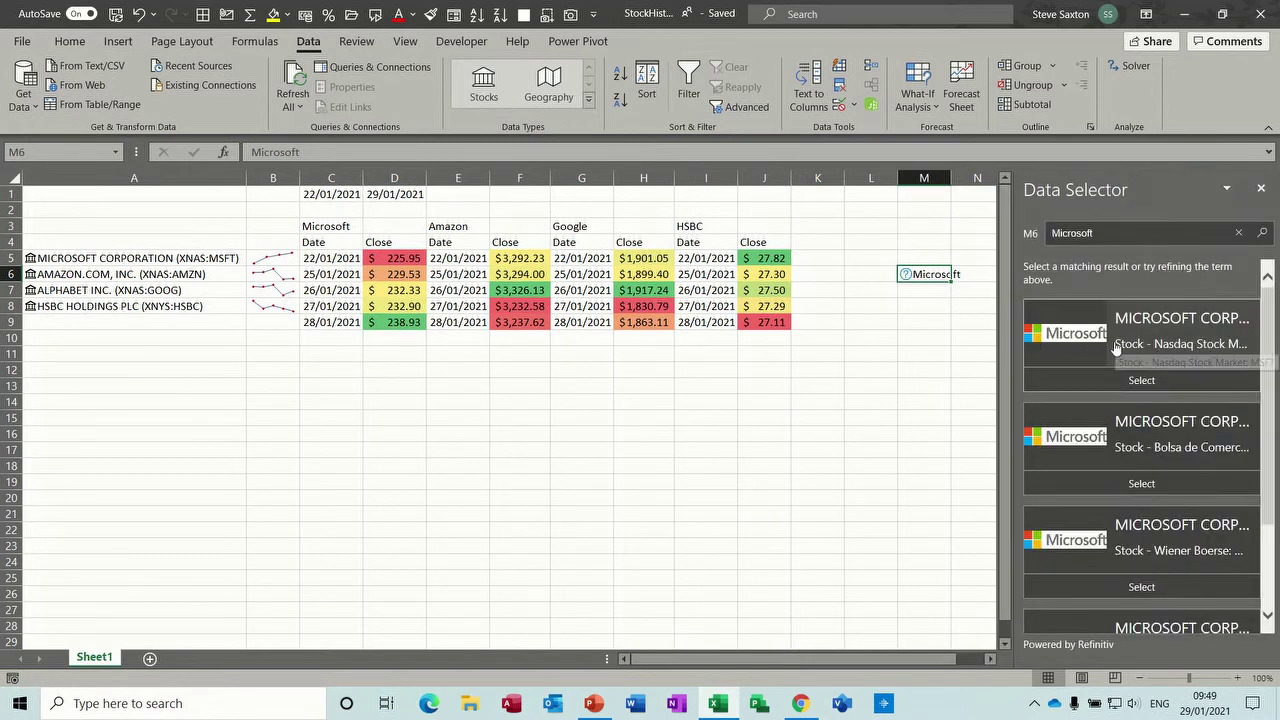
{"action": "left_click", "coordinate": [1149, 382]}
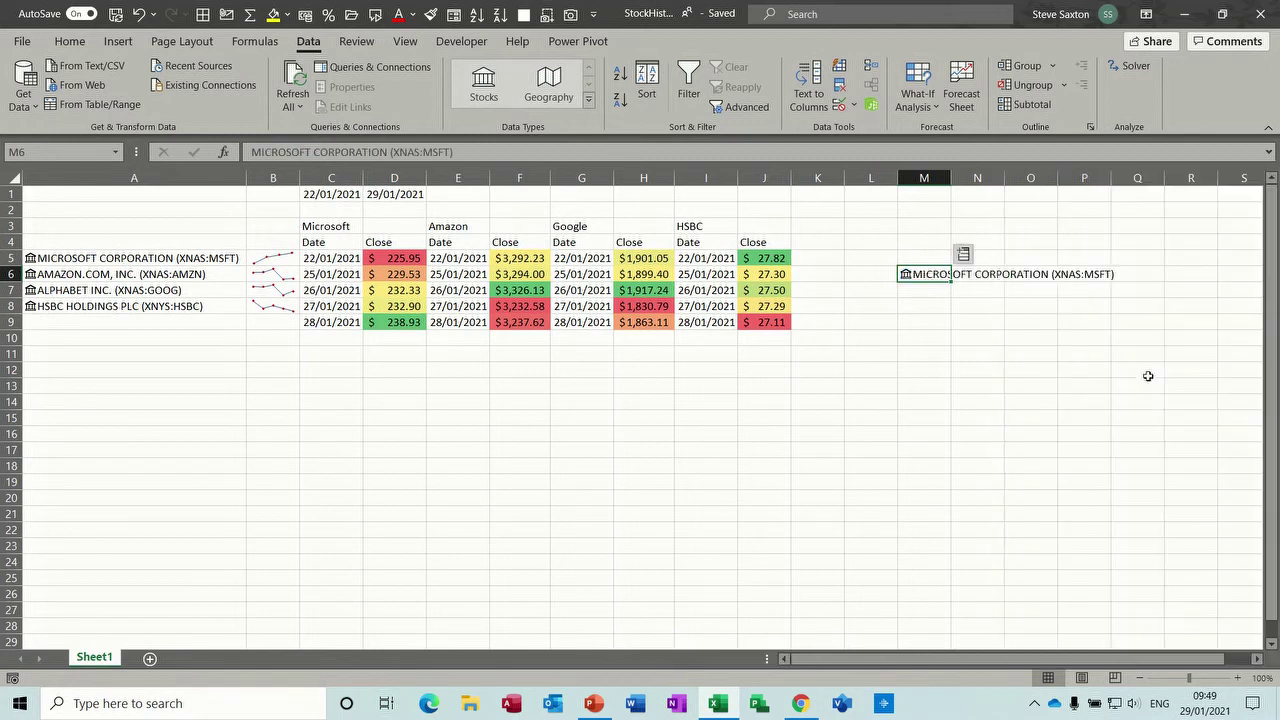
Enter hsbs in M7 and convert the cell to the Stocks data type
{"action": "left_click", "coordinate": [931, 290]}
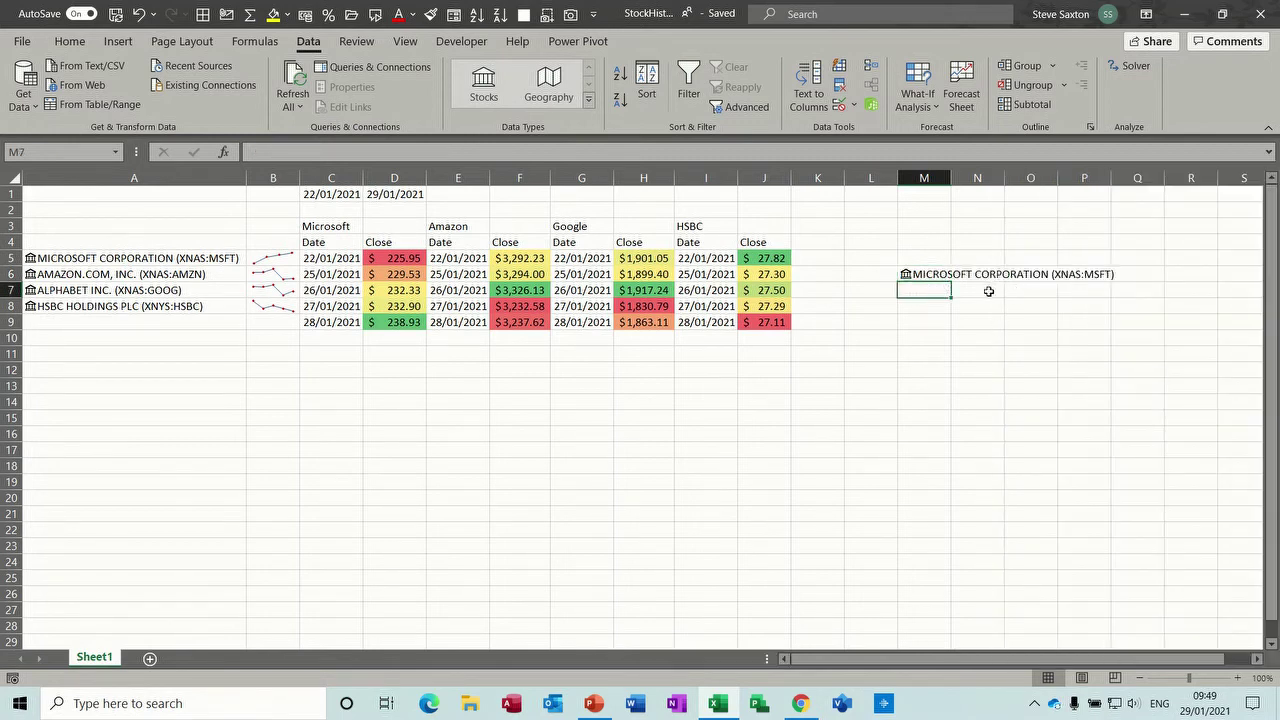
{"action": "type", "text": "hsbs"}
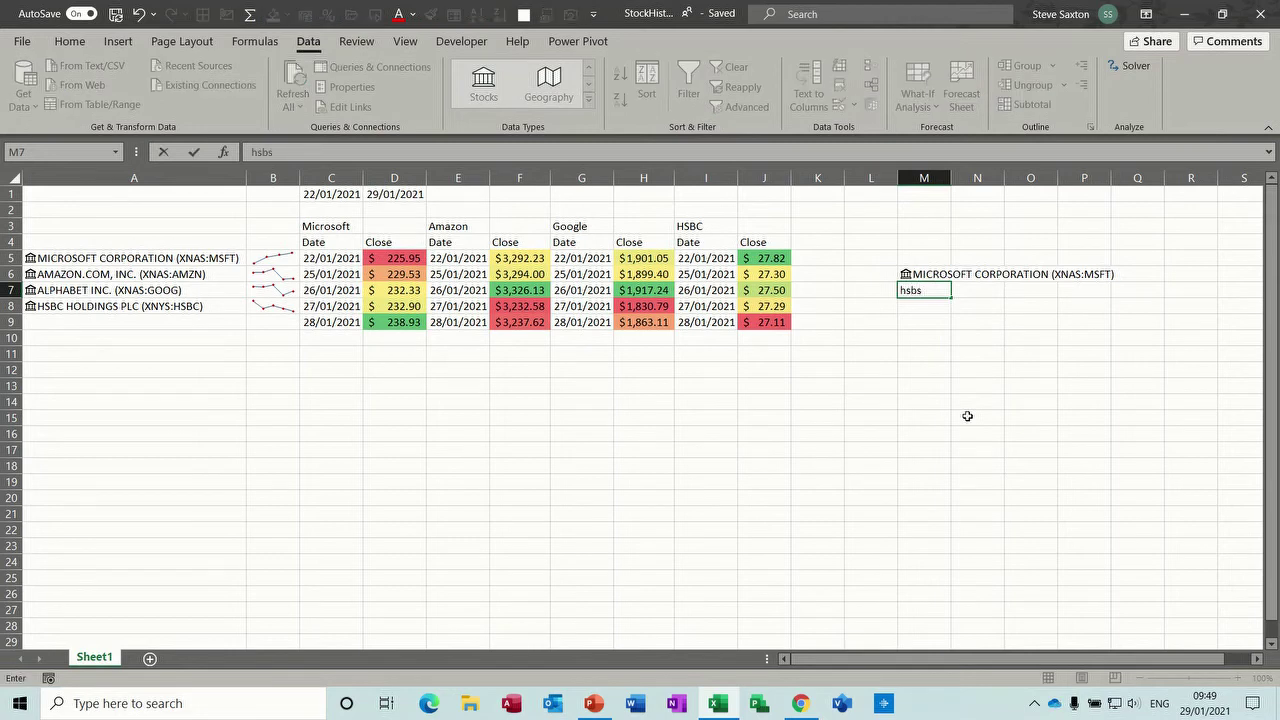
{"action": "key", "text": "Return"}
{"action": "left_click", "coordinate": [919, 292]}
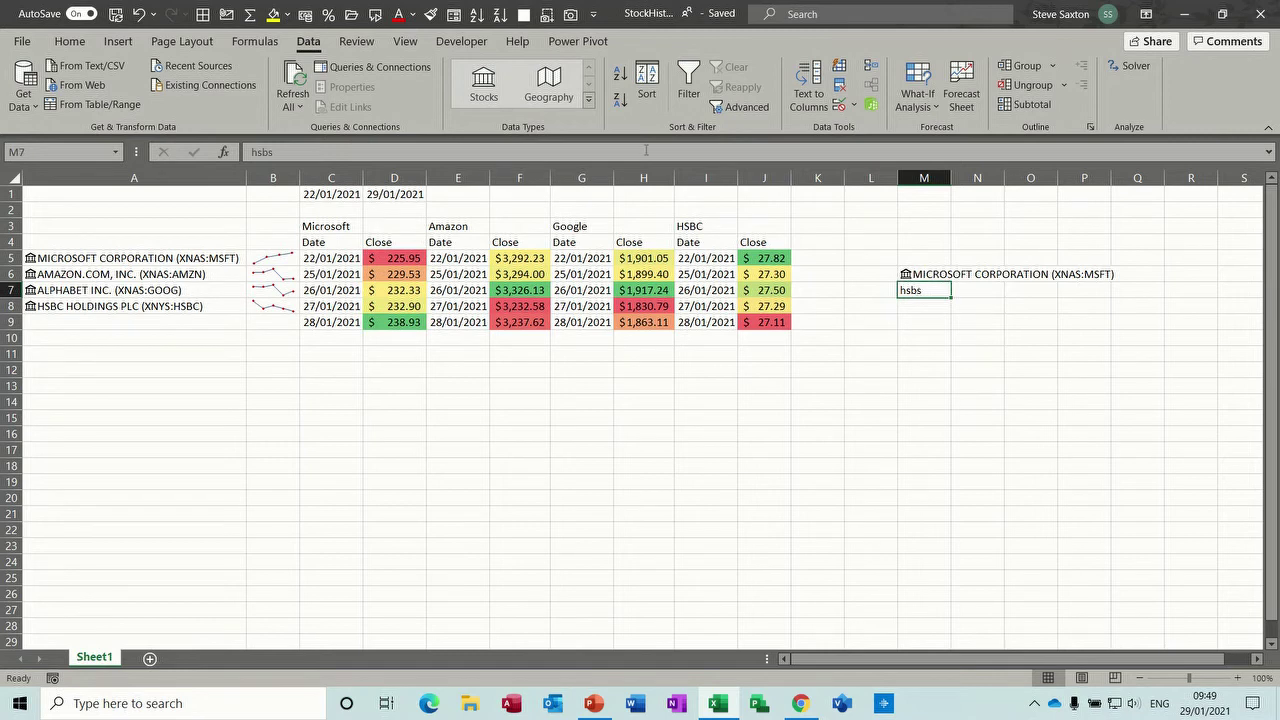
{"action": "left_click", "coordinate": [484, 85]}
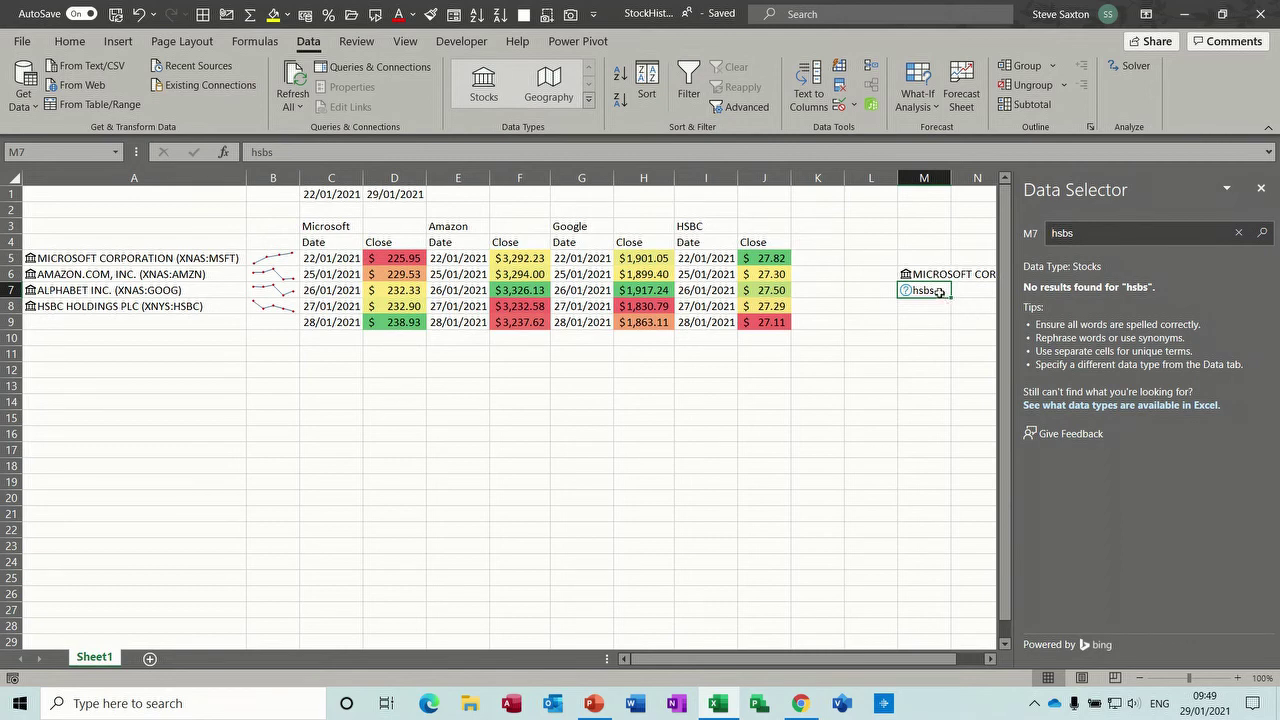
Search for HSBC as the stock match for M7 and choose the HSBC HOLDINGS PLC New York listing
{"action": "type", "text": "HSBC"}
{"action": "key", "text": "Return"}
{"action": "left_click", "coordinate": [925, 288]}
{"action": "double_click", "coordinate": [1059, 233]}
{"action": "type", "text": "H"}
{"action": "key", "text": "Return"}
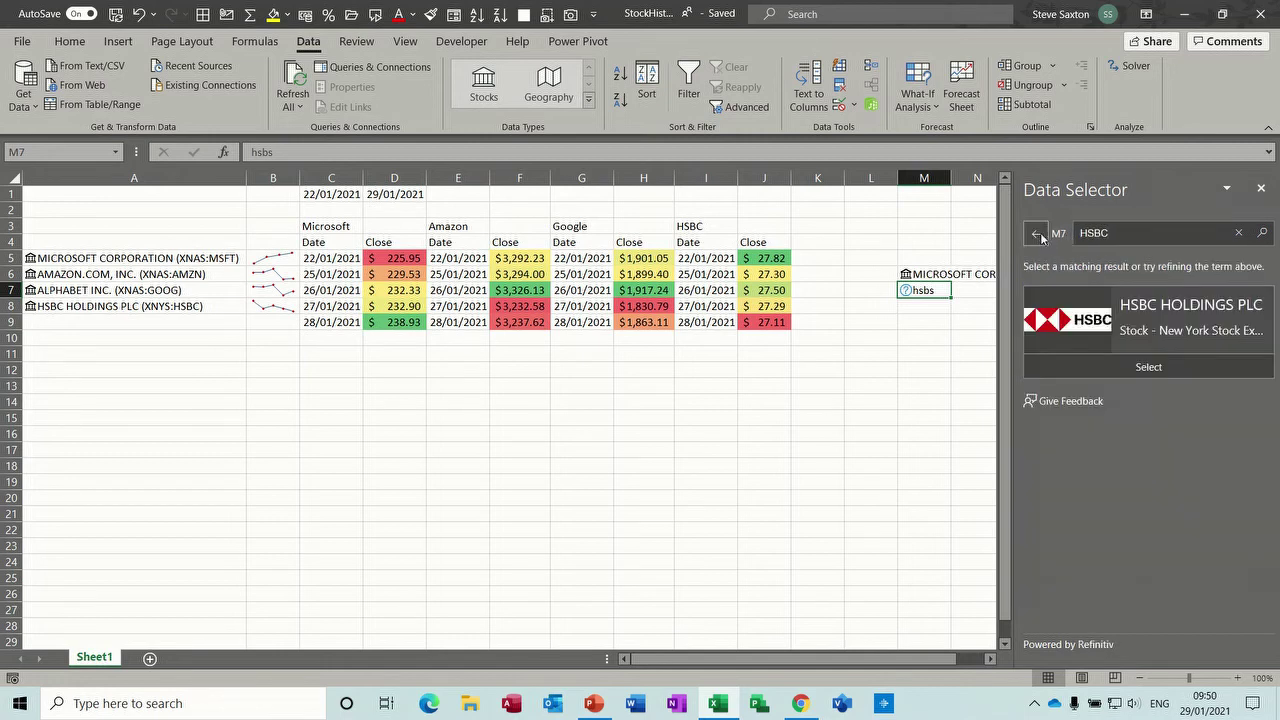
{"action": "left_click", "coordinate": [1145, 366]}
Enter Google in M8 and Amazon in M9 beneath the converted stock entries
{"action": "left_click", "coordinate": [930, 310]}
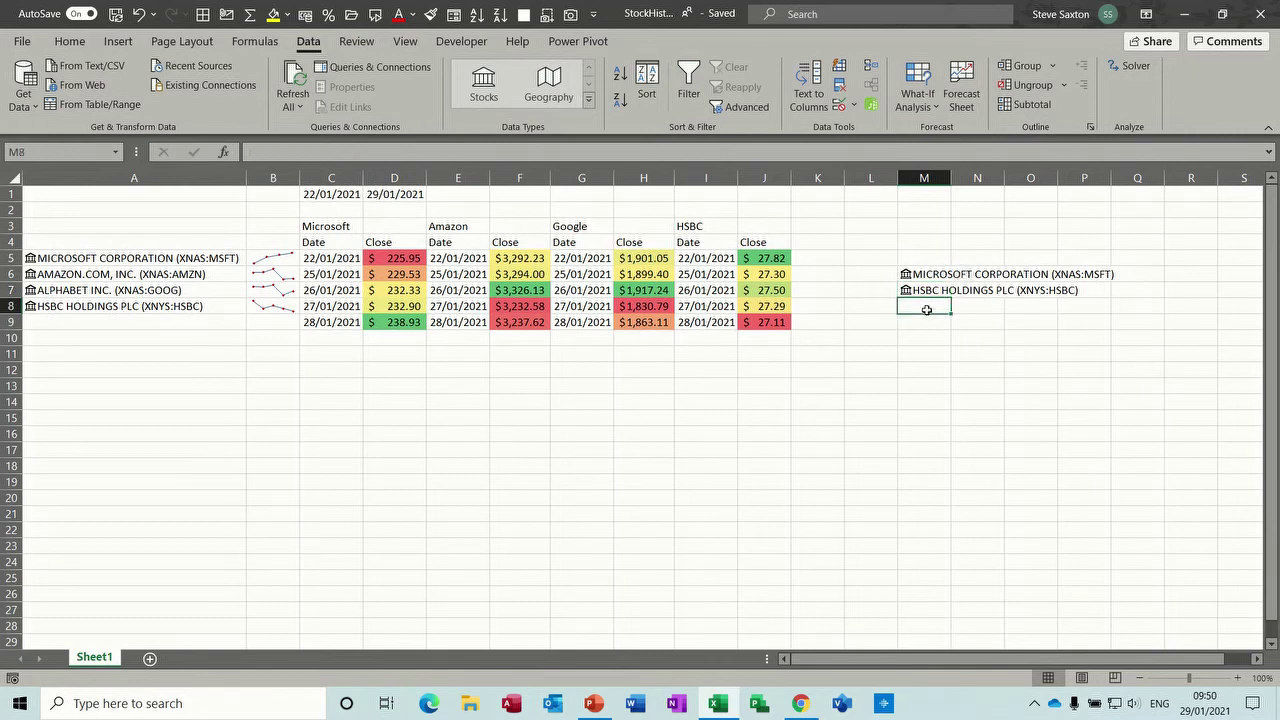
{"action": "type", "text": "Goog"}
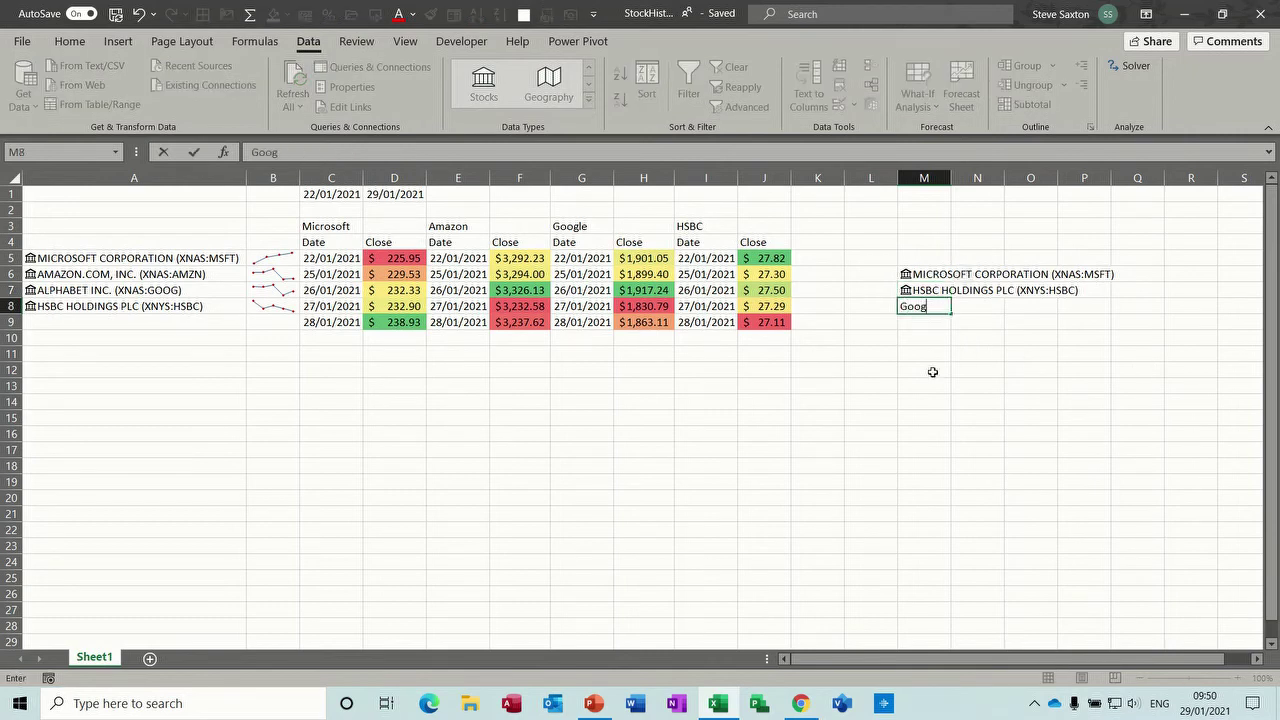
{"action": "type", "text": "le"}
{"action": "key", "text": "Return"}
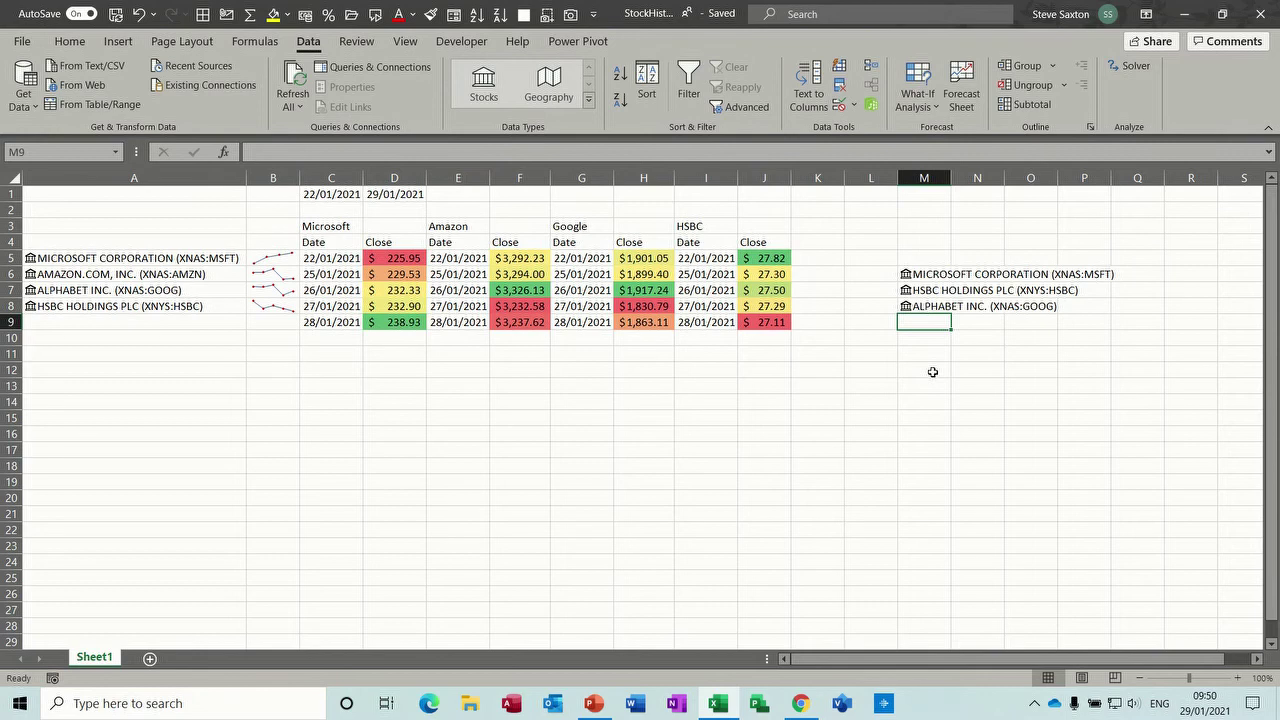
{"action": "type", "text": "Amazon"}
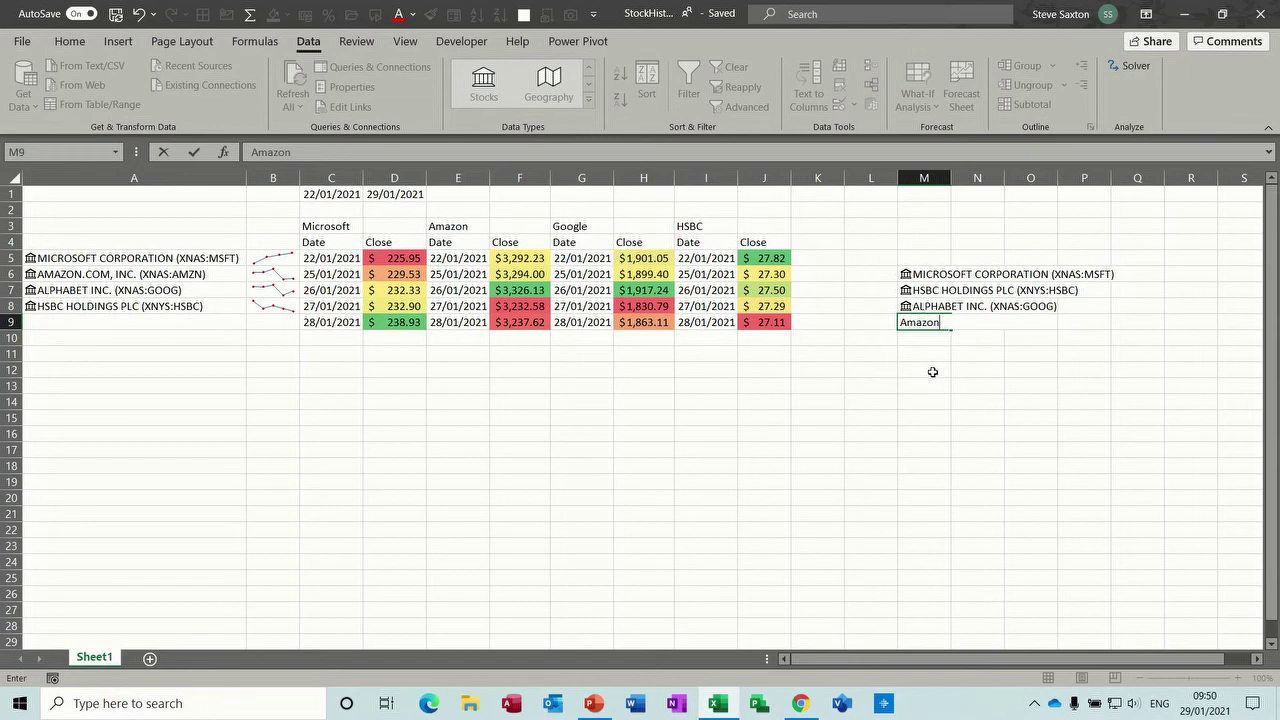
{"action": "key", "text": "Return"}
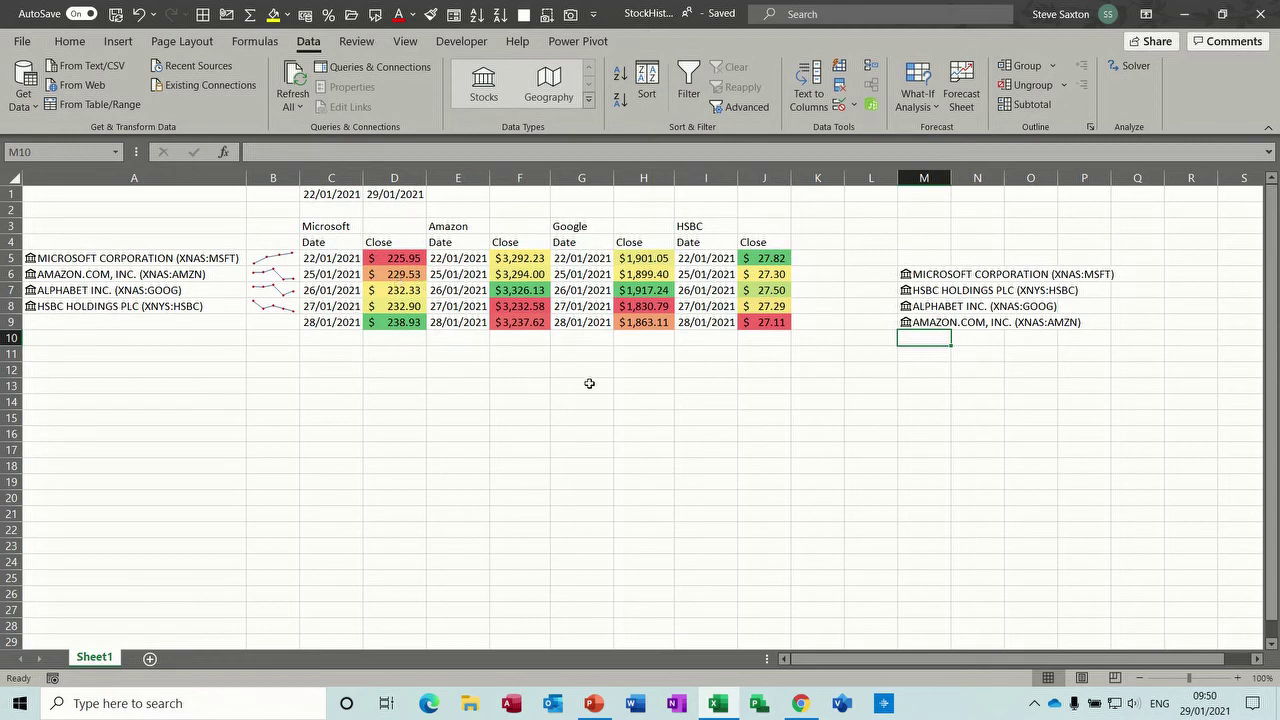
Begin a STOCKHISTORY formula in F12 with stock A5, start date C1, end date D1, daily interval 0 and headers 1
{"action": "left_click", "coordinate": [519, 374]}
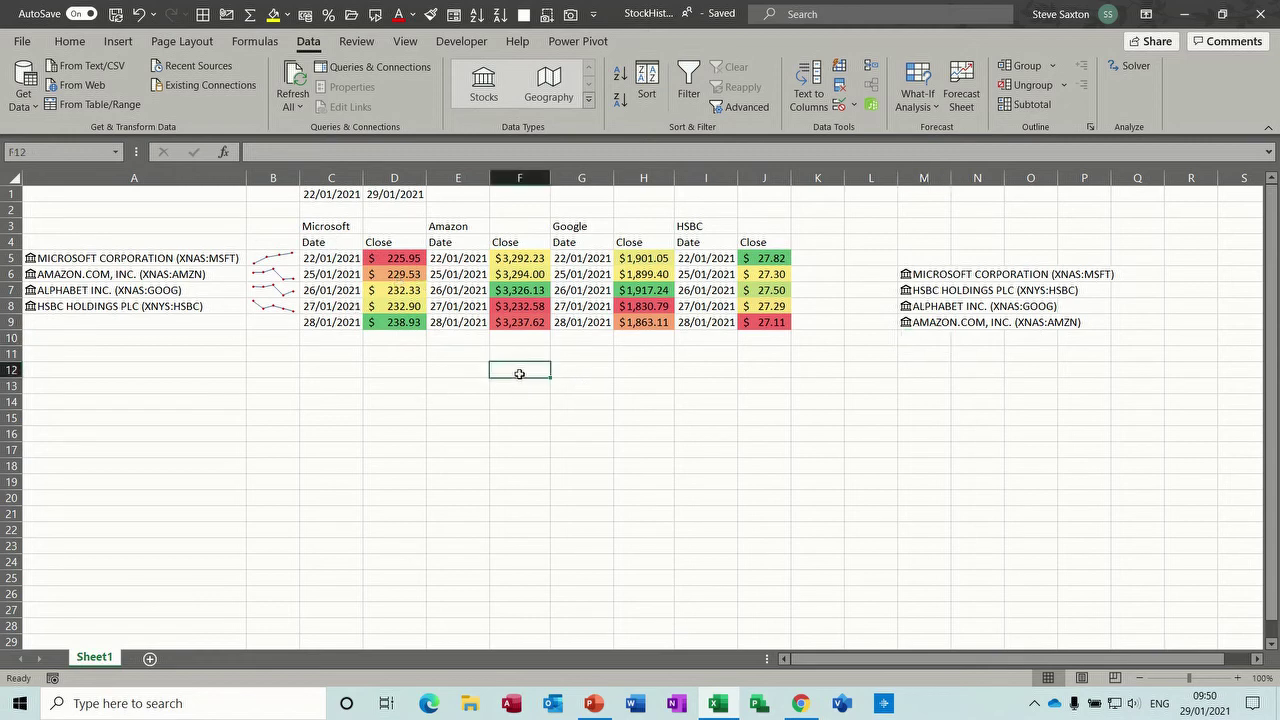
{"action": "type", "text": "=stoc"}
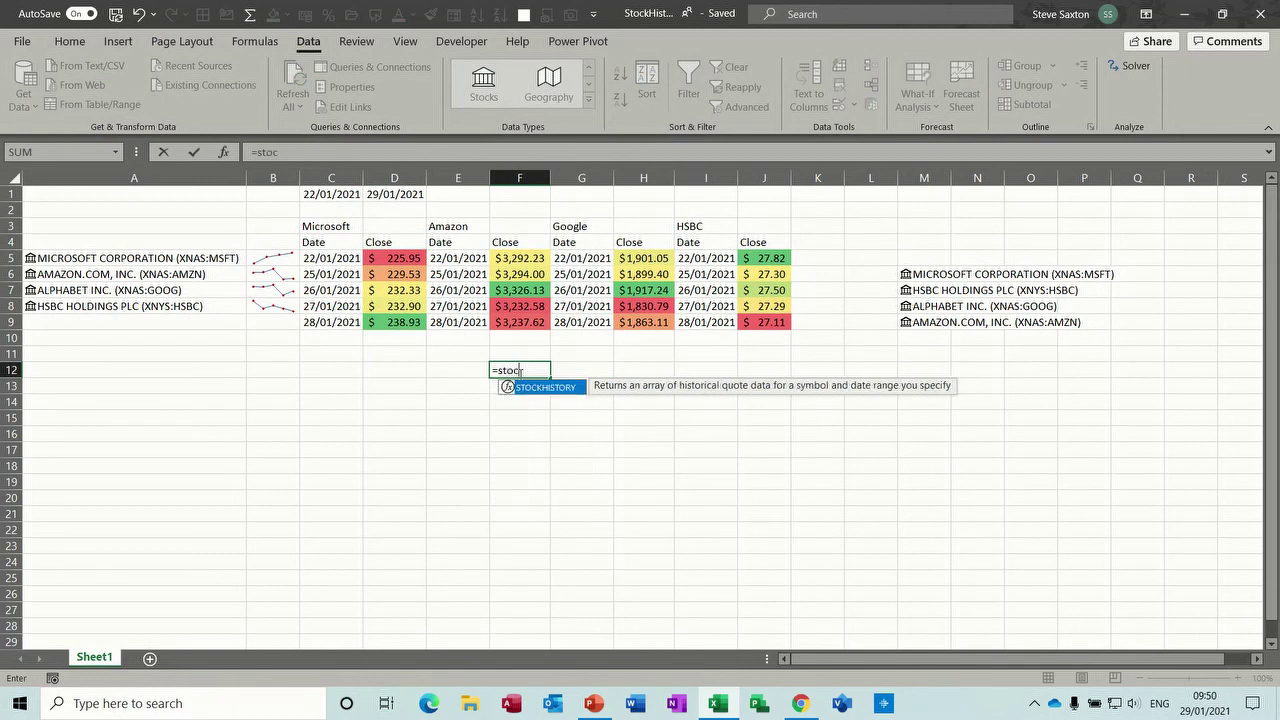
{"action": "type", "text": "k"}
{"action": "double_click", "coordinate": [540, 387]}
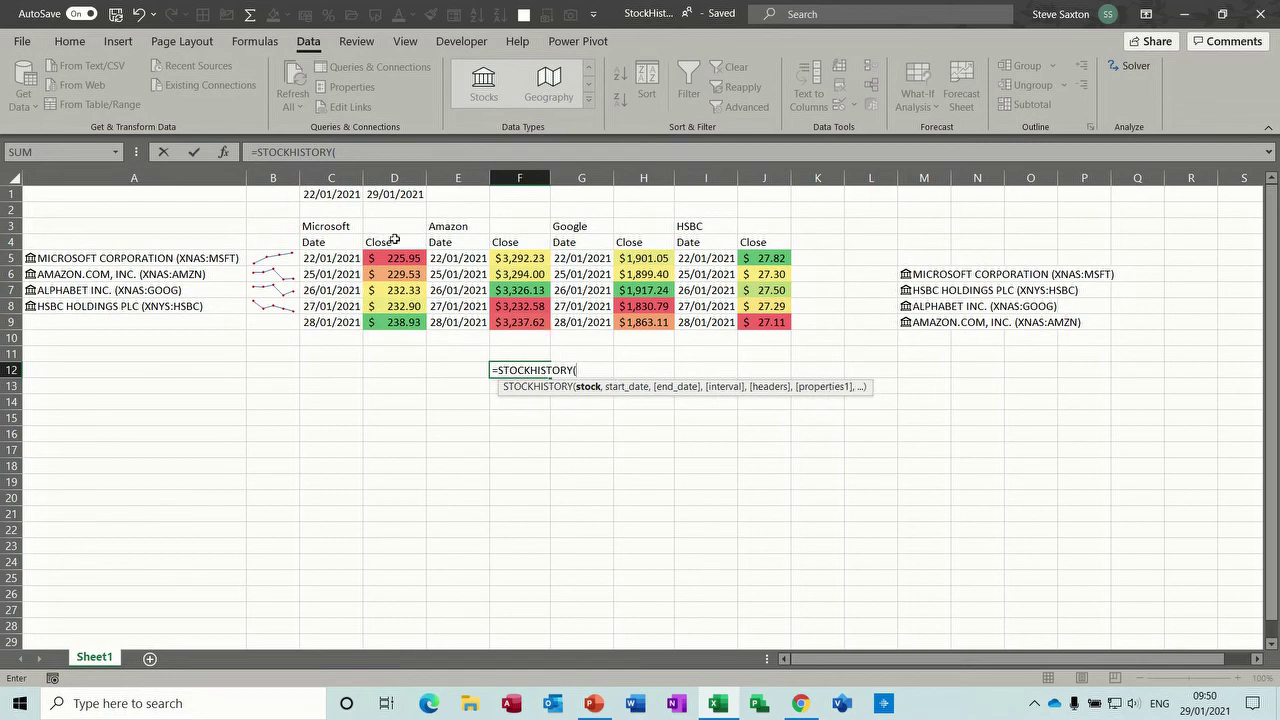
{"action": "left_click", "coordinate": [131, 258]}
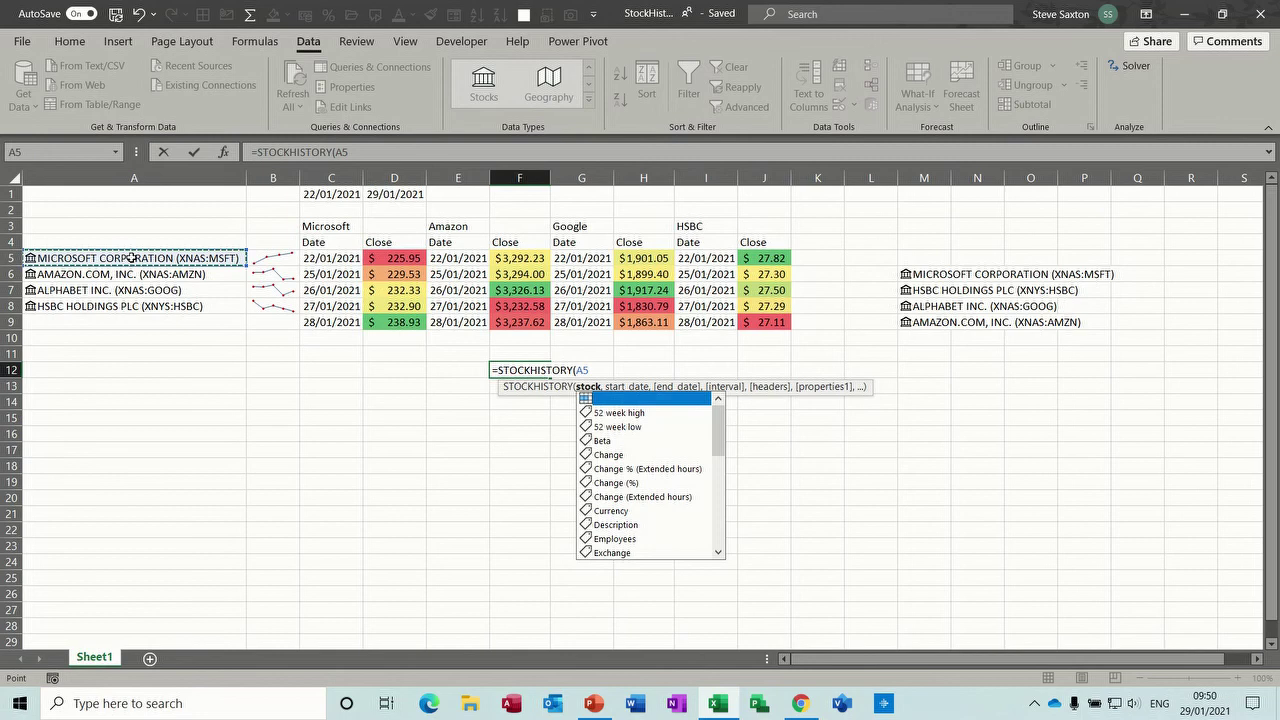
{"action": "type", "text": ","}
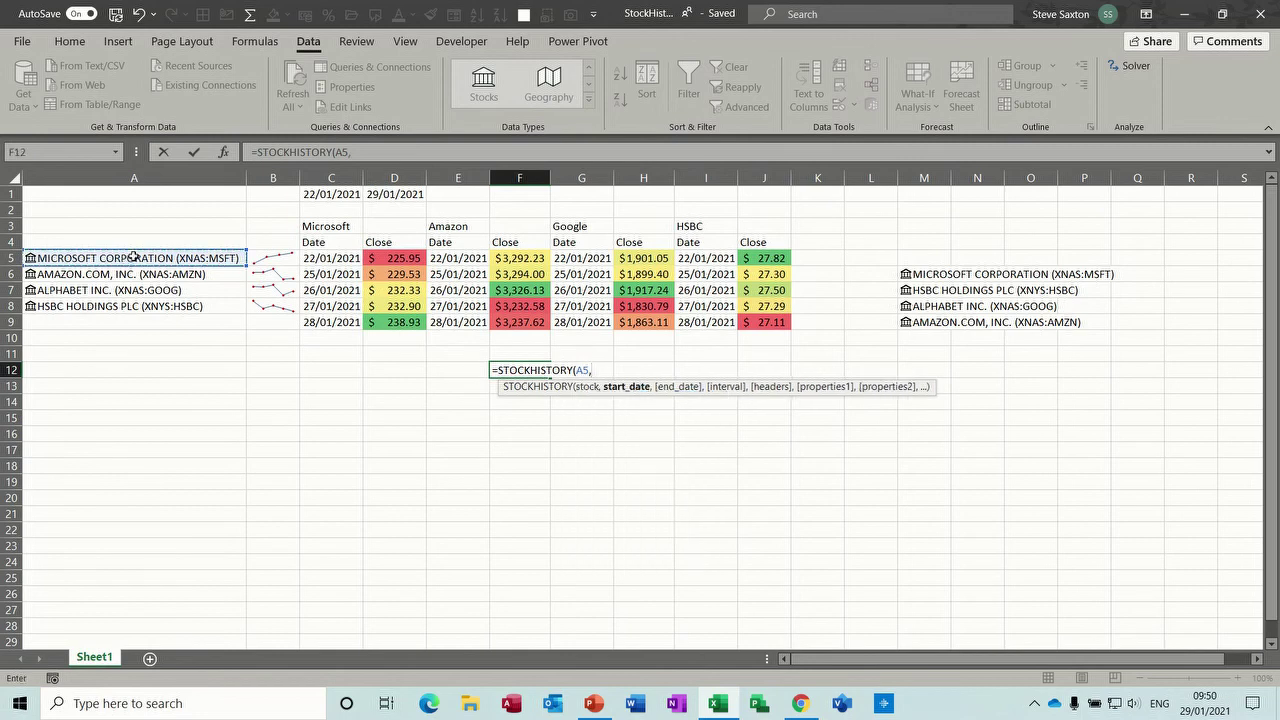
{"action": "left_click", "coordinate": [330, 195]}
{"action": "type", "text": ","}
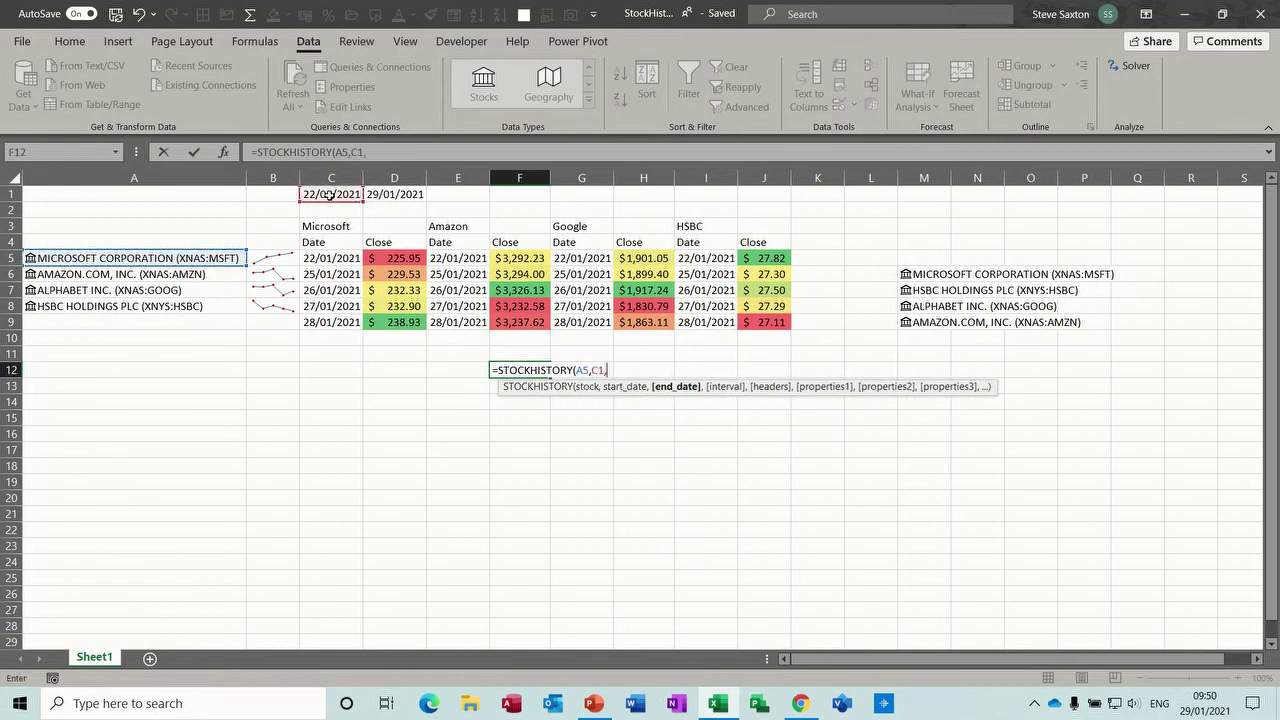
{"action": "left_click", "coordinate": [394, 194]}
{"action": "type", "text": ","}
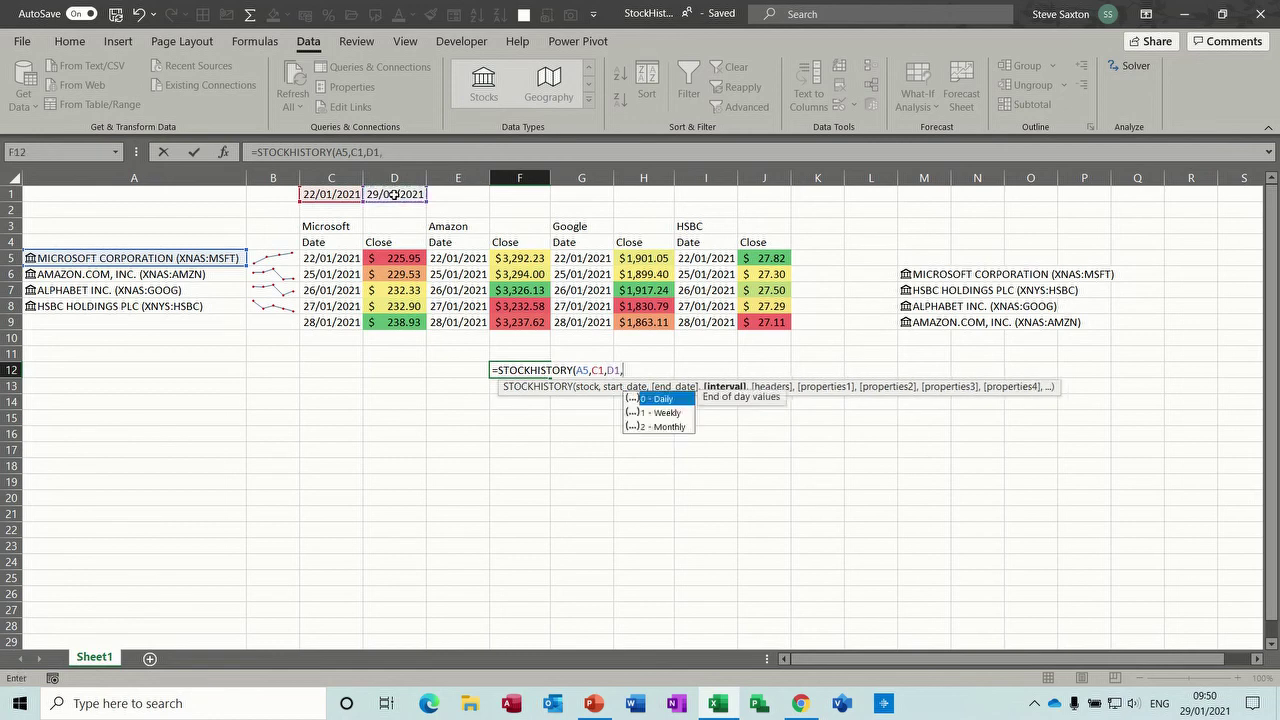
{"action": "type", "text": "0,"}
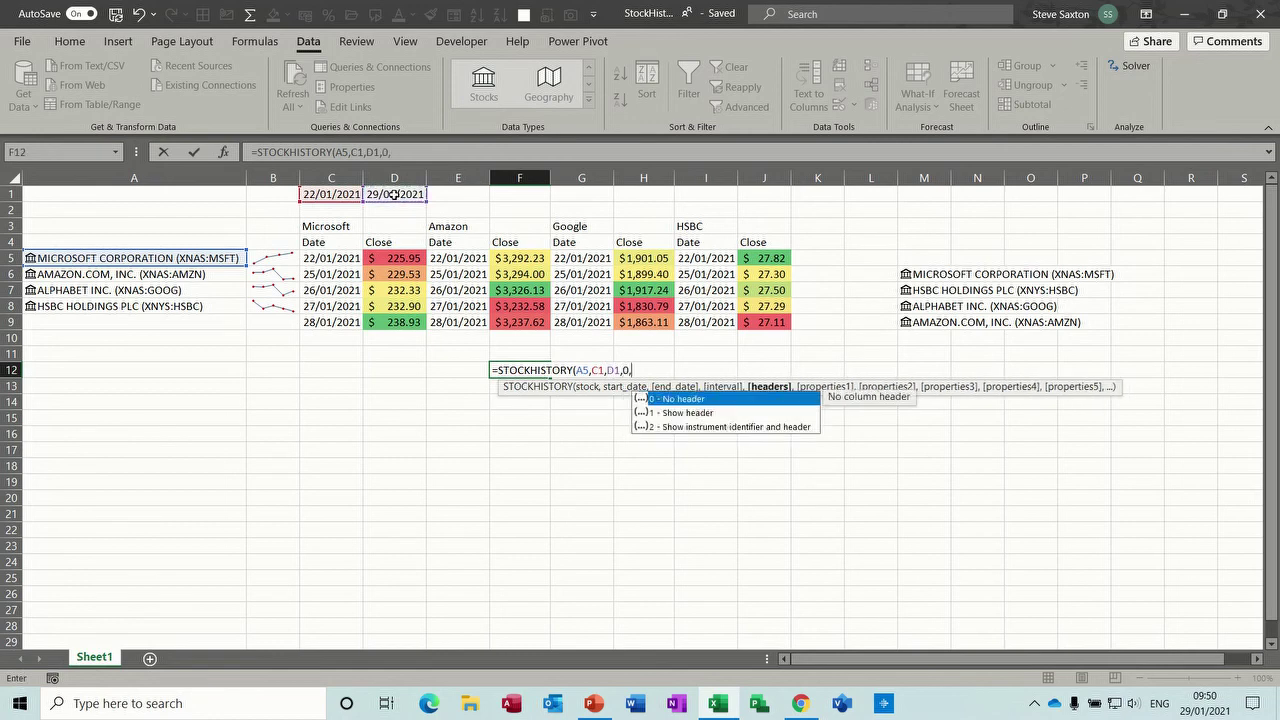
{"action": "type", "text": "1,"}
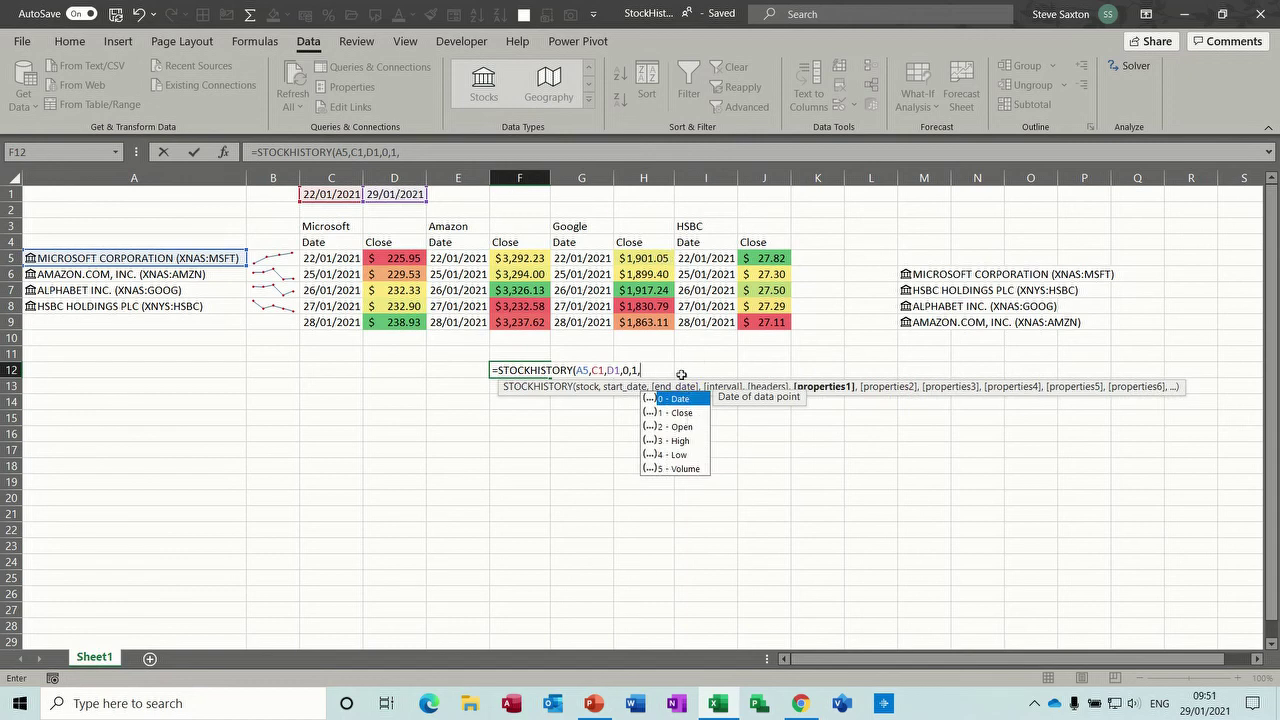
{"action": "type", "text": ","}
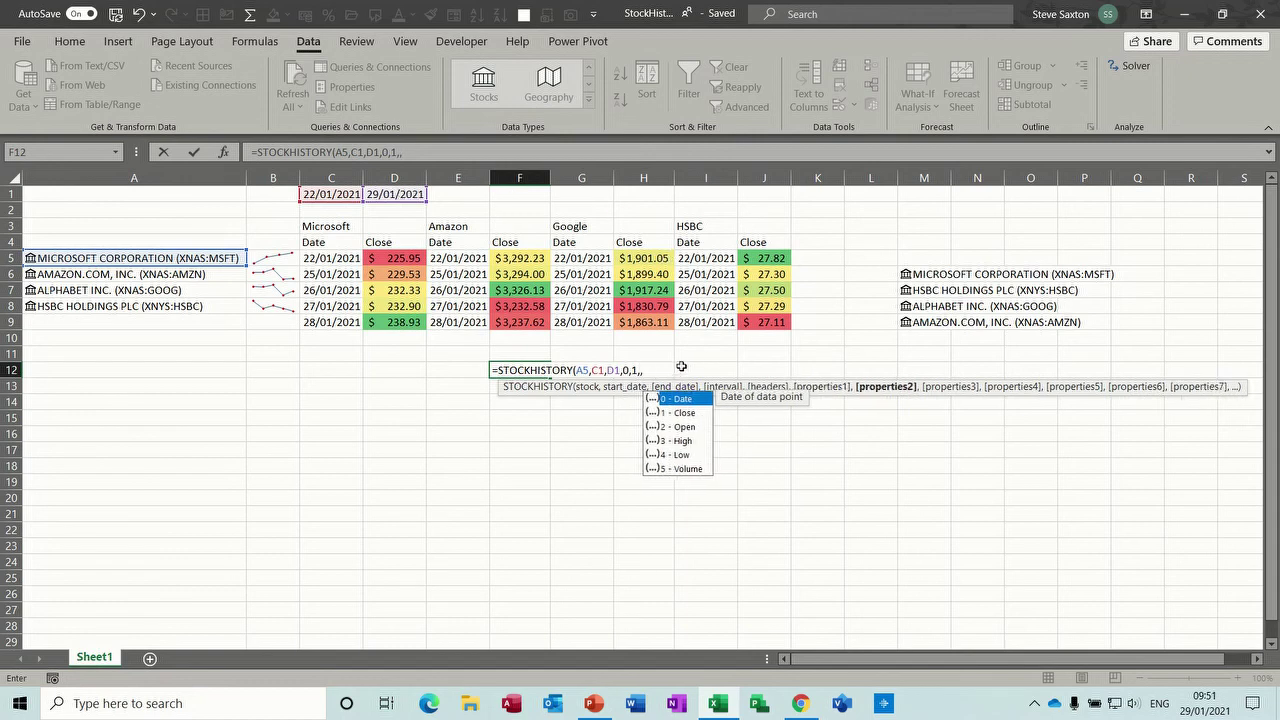
{"action": "type", "text": ","}
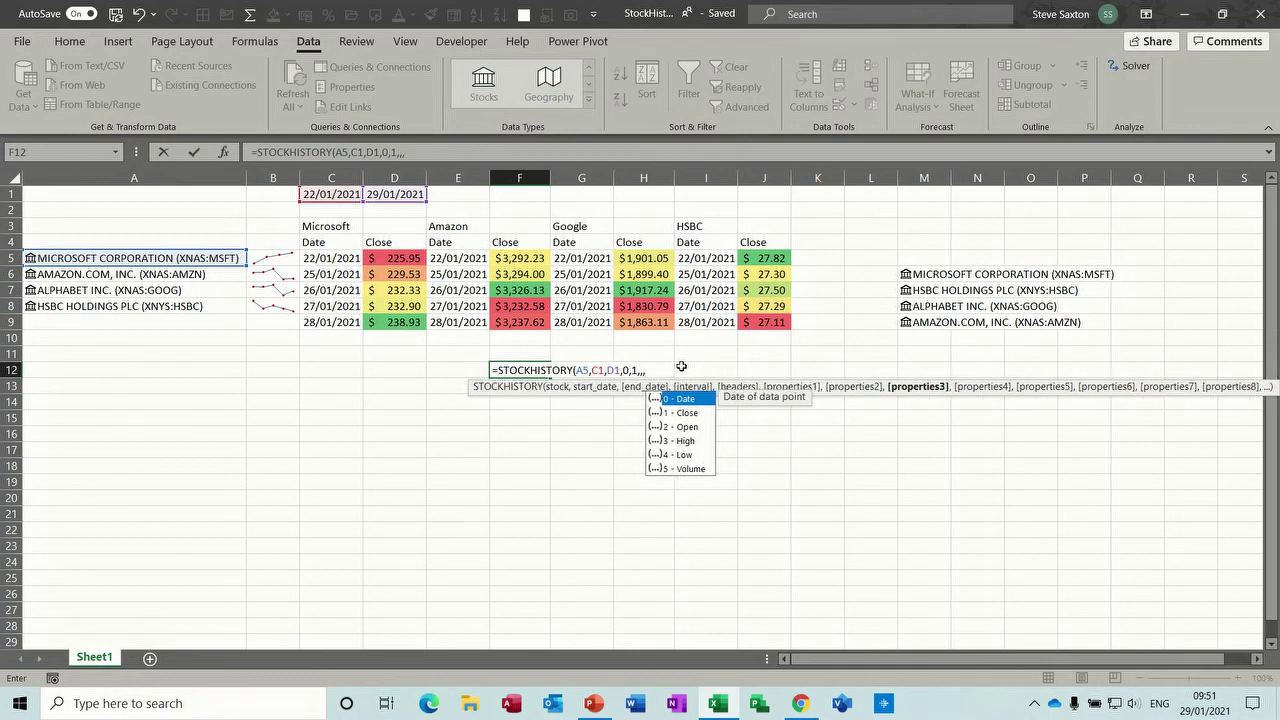
{"action": "type", "text": ","}
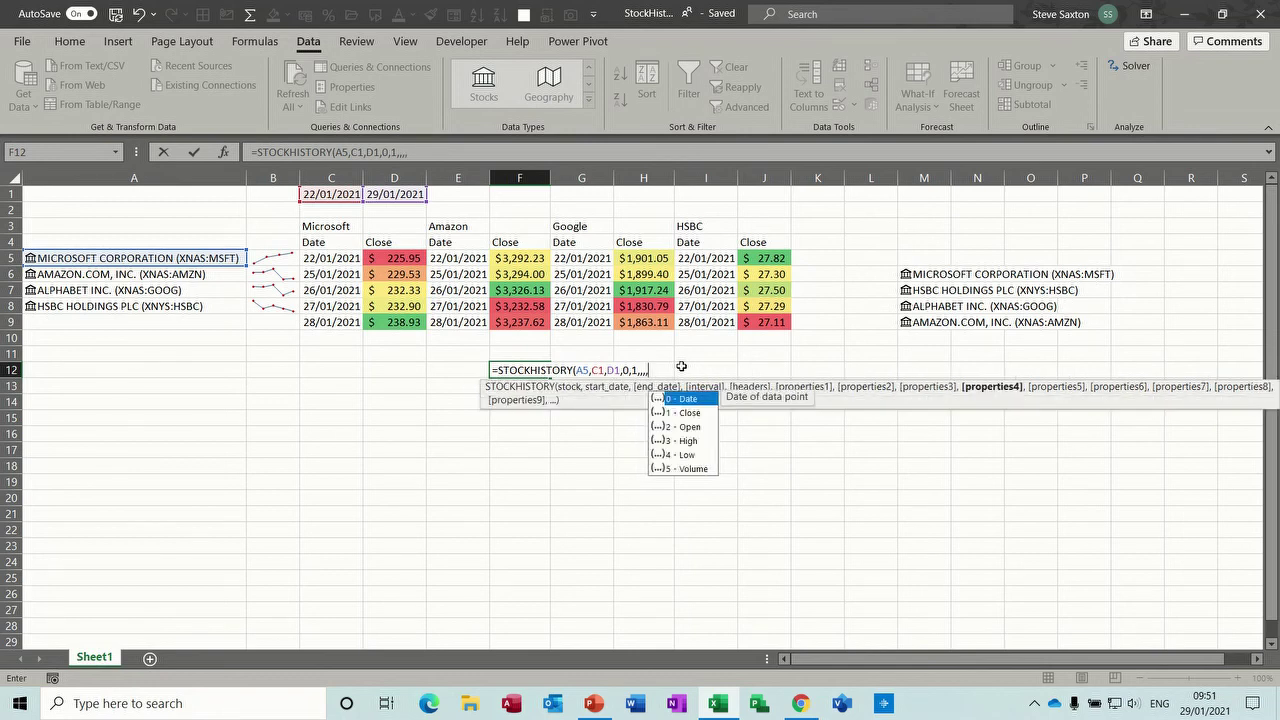
{"action": "key", "text": "BackSpace"}
{"action": "key", "text": "BackSpace"}
{"action": "key", "text": "BackSpace"}
{"action": "key", "text": "BackSpace"}
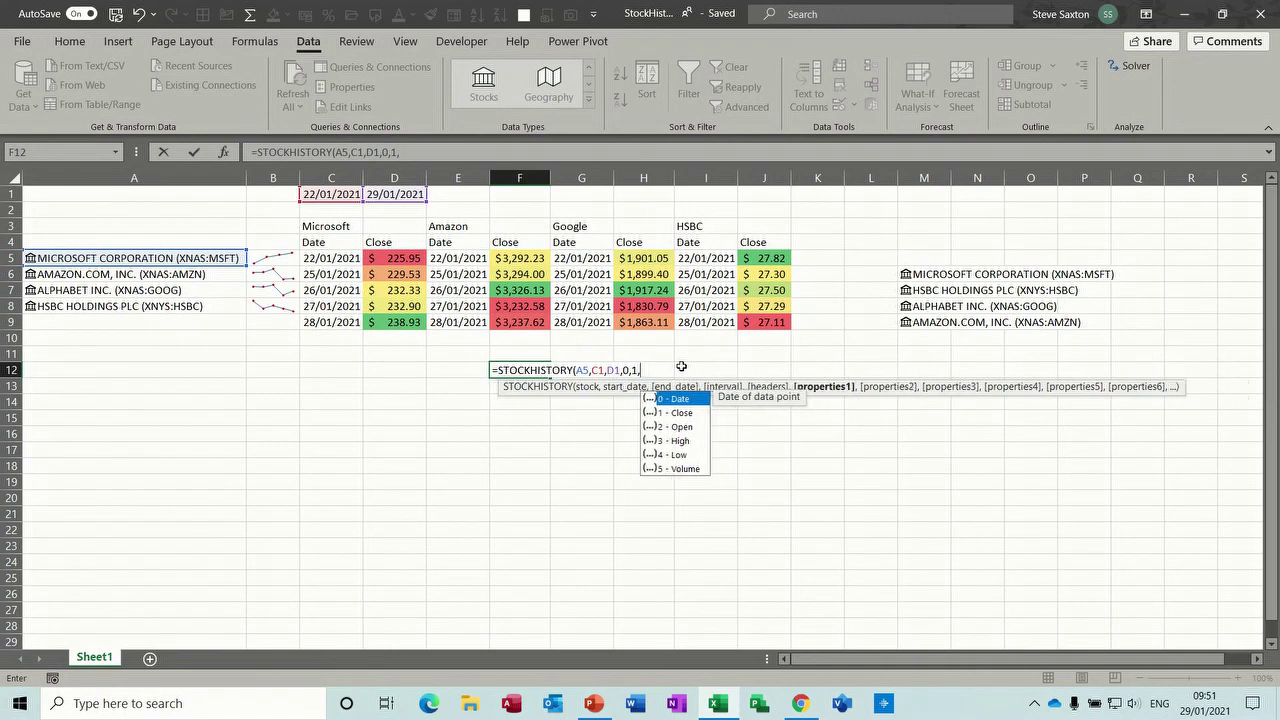
Complete and confirm the F12 formula as =STOCKHISTORY(A5,C1,D1,0,1)
{"action": "type", "text": ")"}
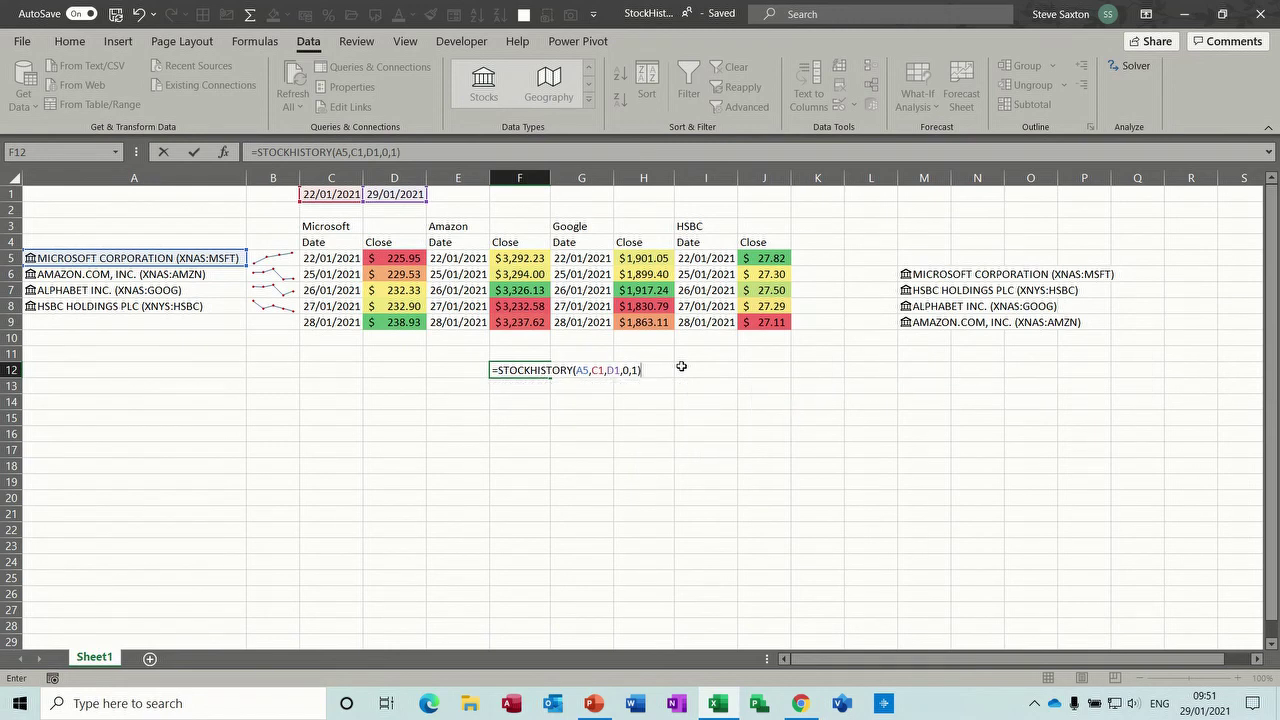
{"action": "left_click", "coordinate": [193, 151]}
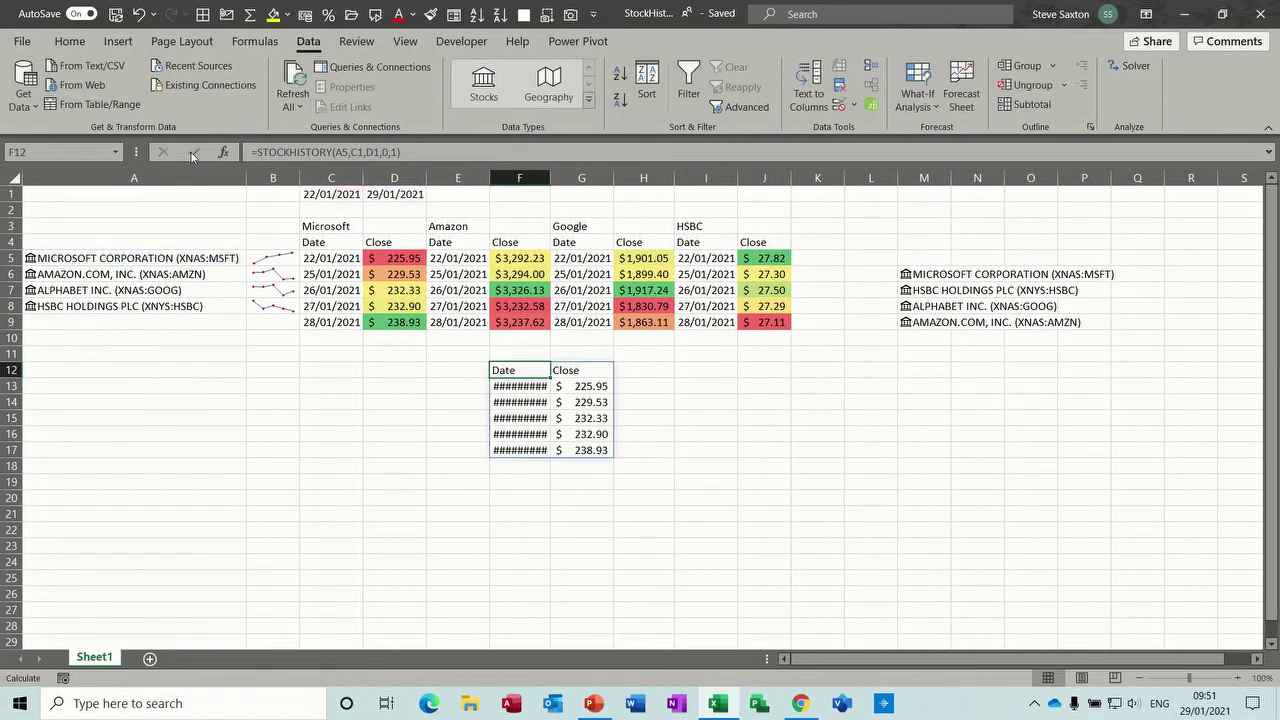